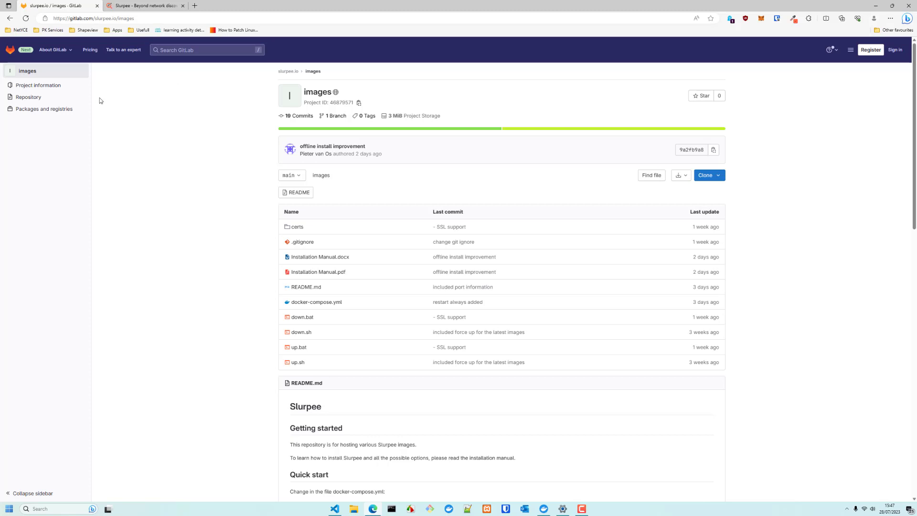
Open GitLab's Container Registry (portal, scraper, scanner images) in a new tab, then return to the images project
mouse_move(38, 110)
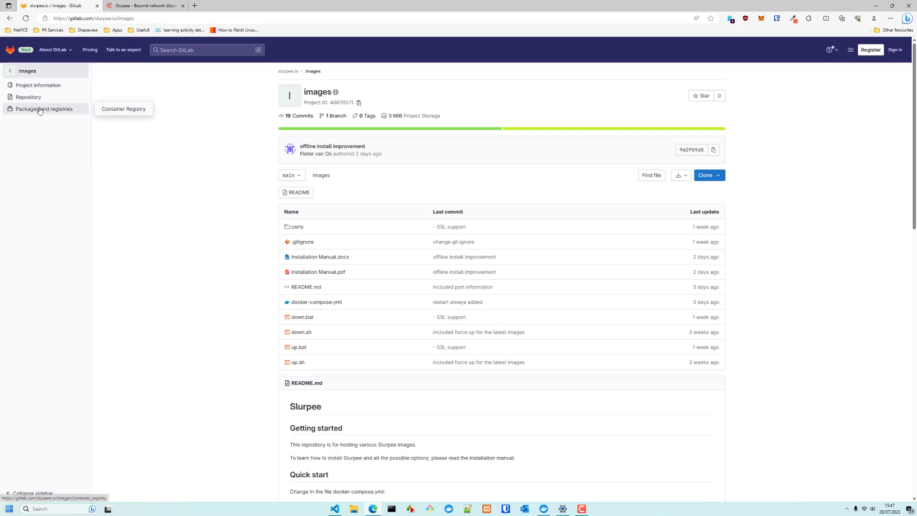
right_click(117, 113)
click(140, 118)
click(148, 7)
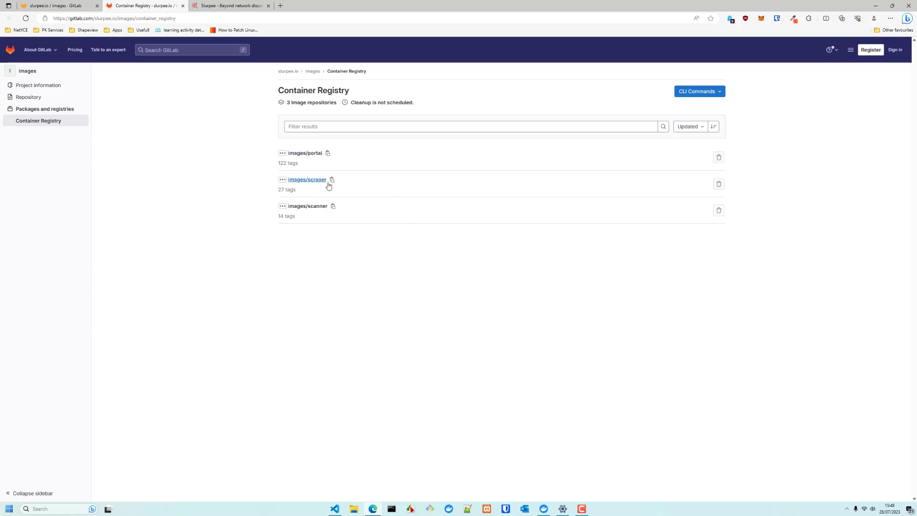
click(65, 6)
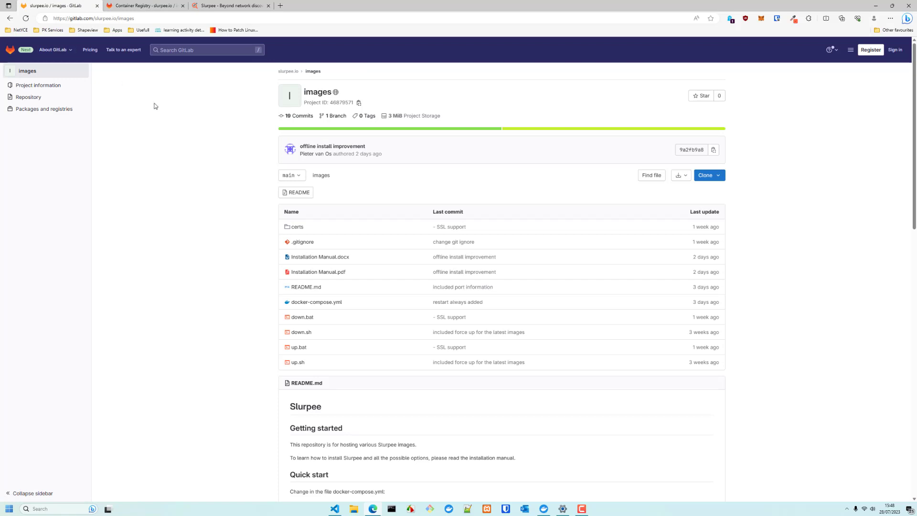
scroll(224, 337, down, 2)
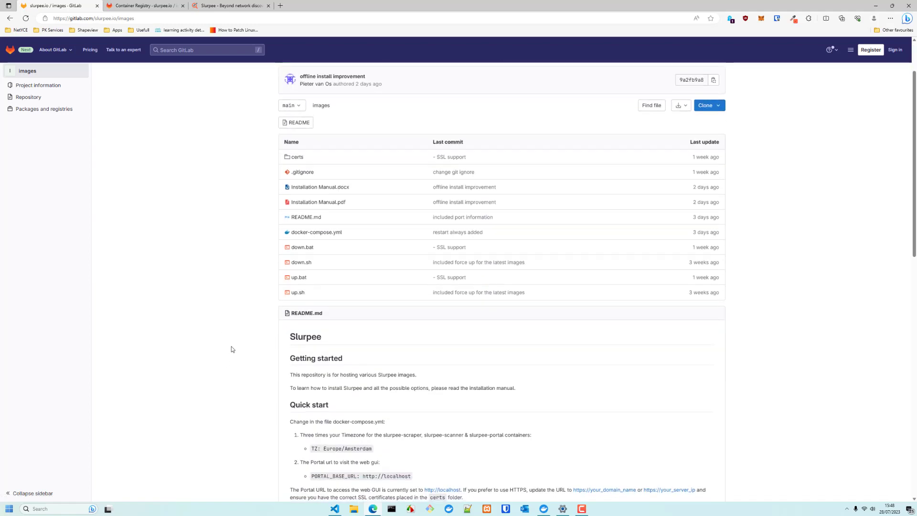
scroll(231, 346, down, 2)
scroll(308, 385, down, 2)
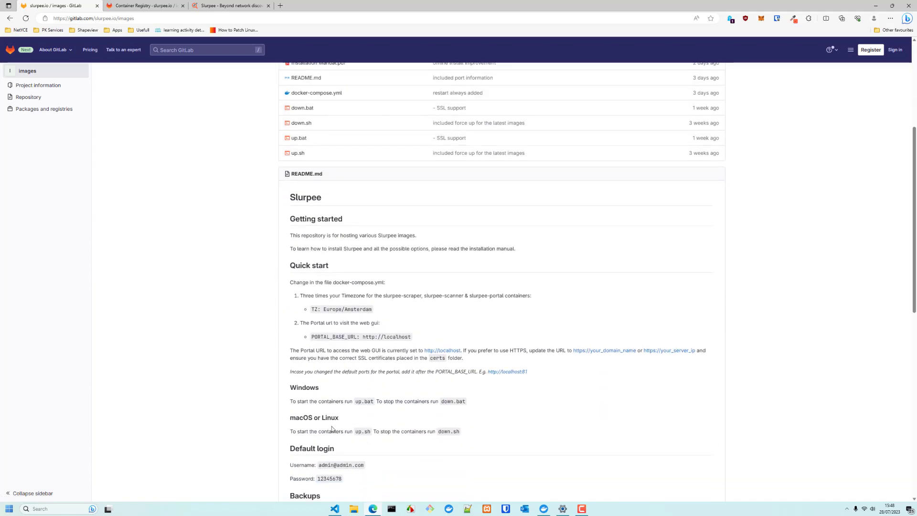
scroll(332, 429, down, 2)
scroll(300, 195, up, 4)
scroll(387, 319, up, 2)
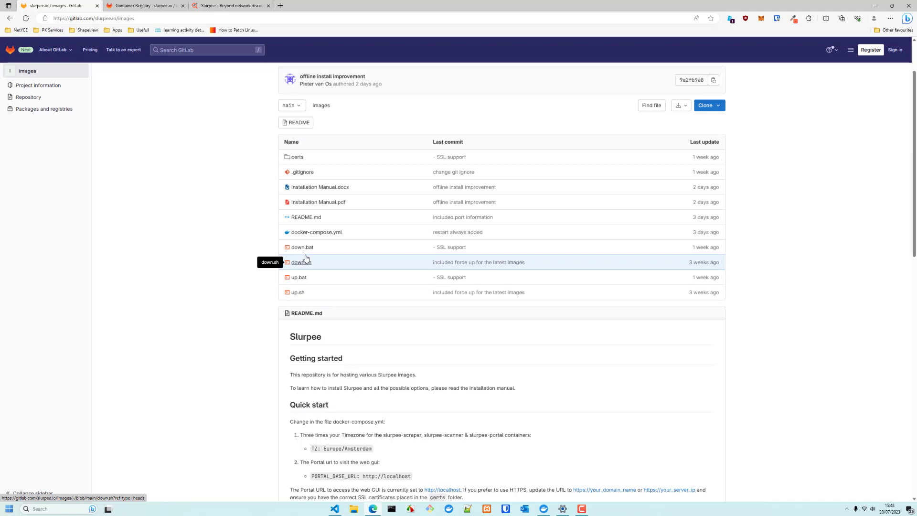
click(340, 511)
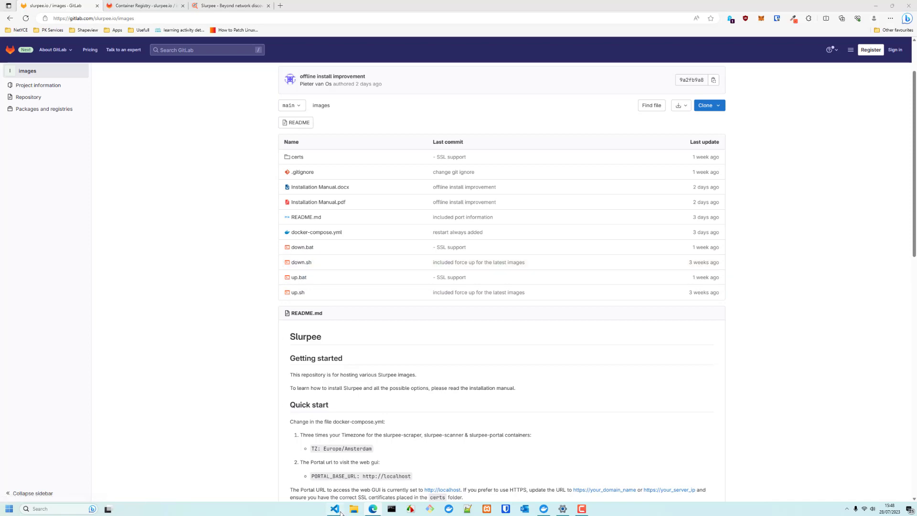
Review docker-compose_DEV.yml in VS Code, keeping PORTAL_BASE_URL on http
drag(700, 77, 552, 84)
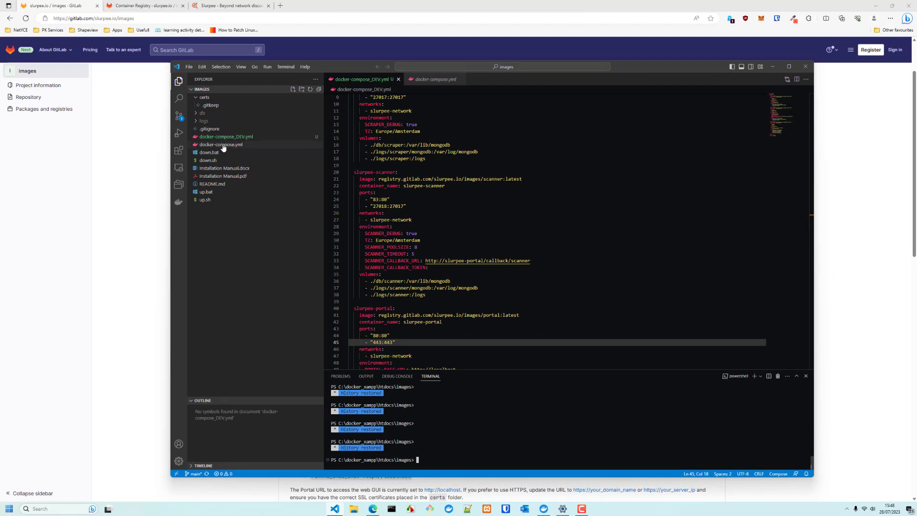
scroll(544, 230, up, 2)
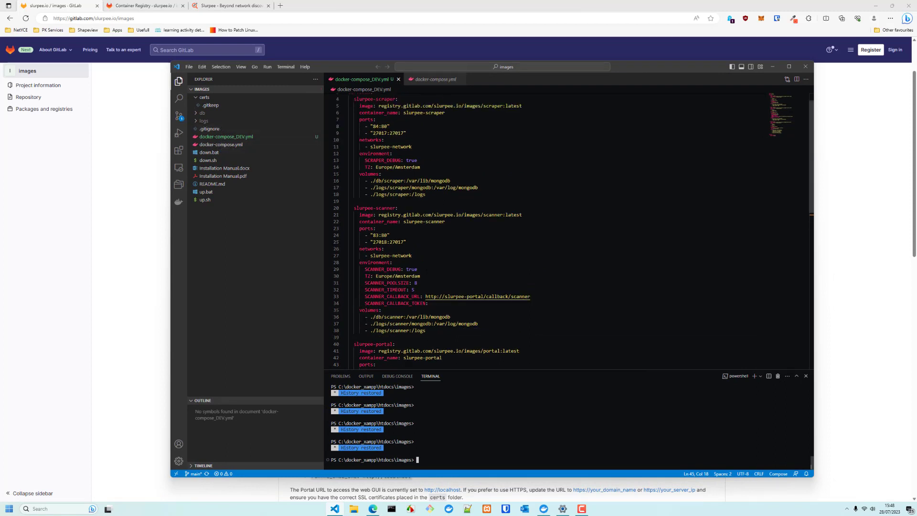
scroll(544, 229, down, 1)
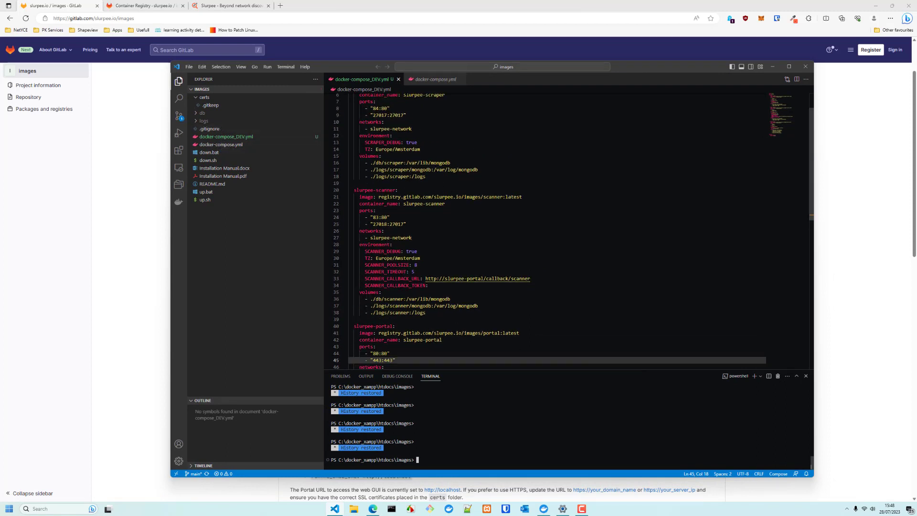
drag(420, 258, 367, 251)
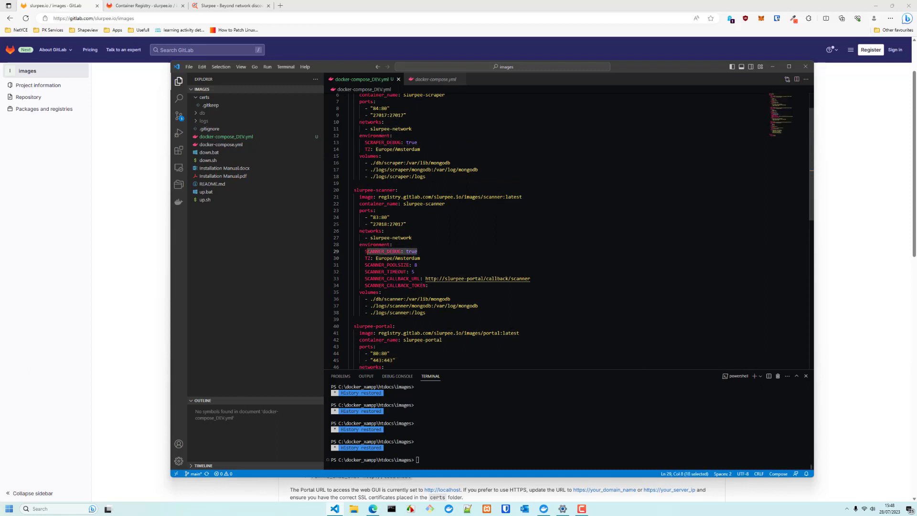
scroll(515, 250, down, 5)
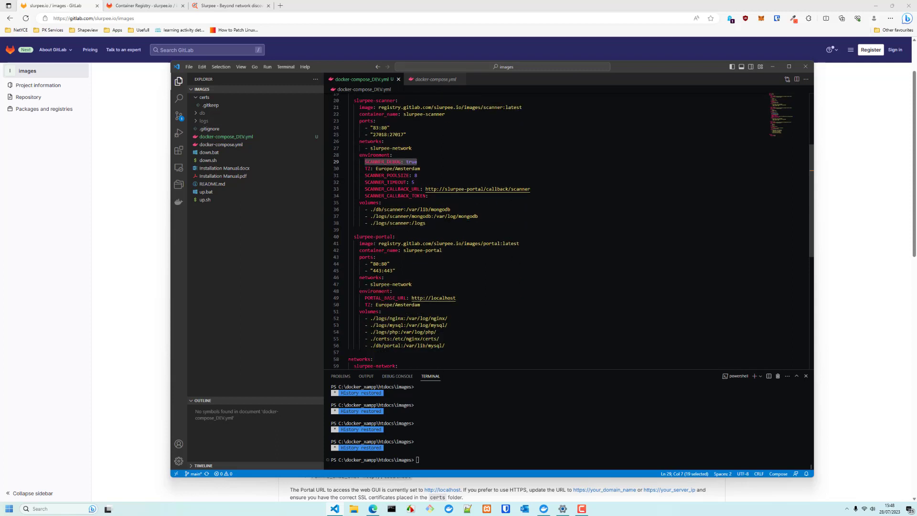
drag(365, 297, 404, 297)
click(422, 298)
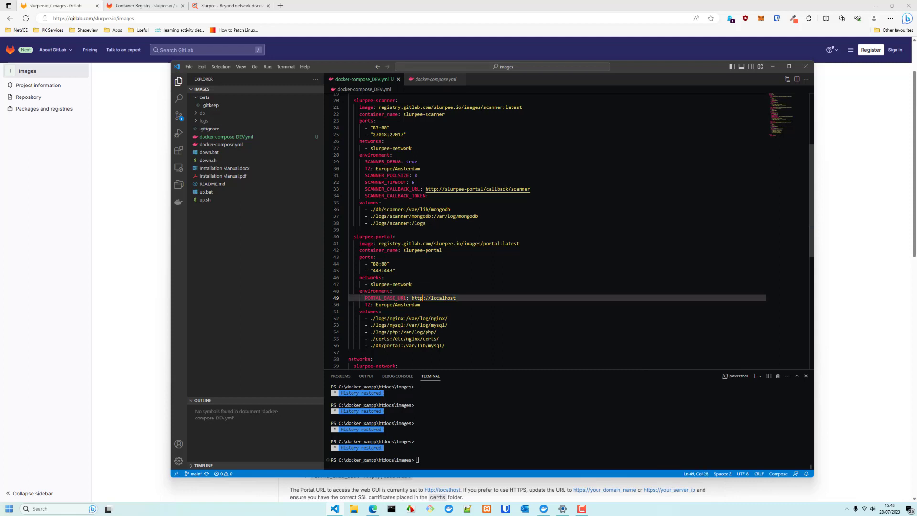
text(s)
key(BackSpace)
Restore the portal port to 80:80 and the URL unchanged, then Compose Up docker-compose_DEV.yml
drag(375, 263, 378, 264)
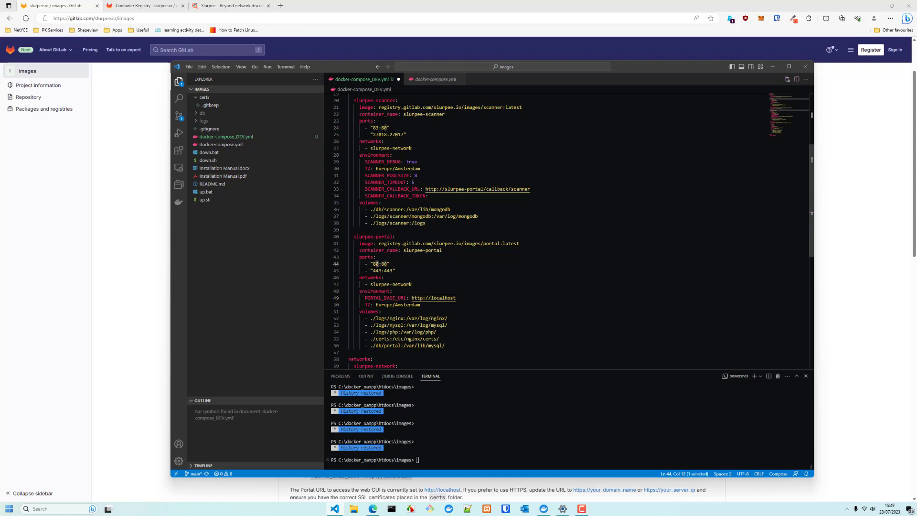
click(470, 300)
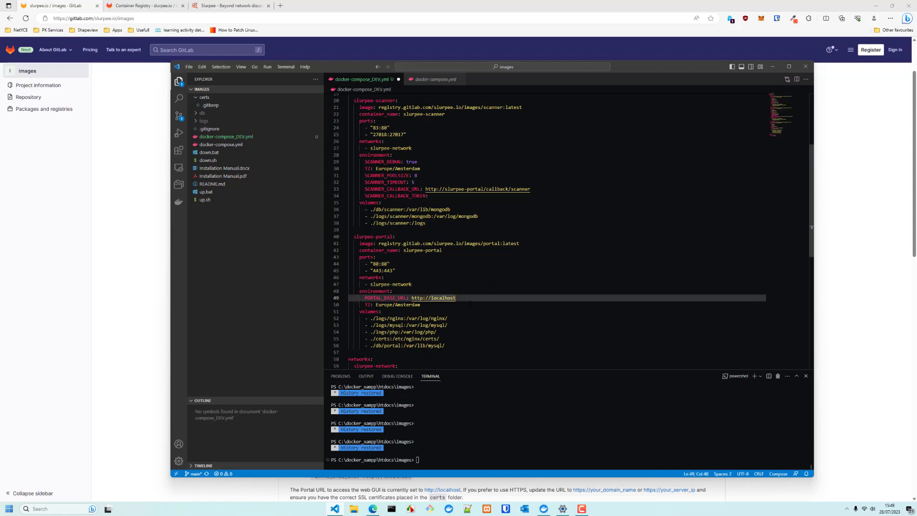
drag(375, 264, 377, 264)
text(1)
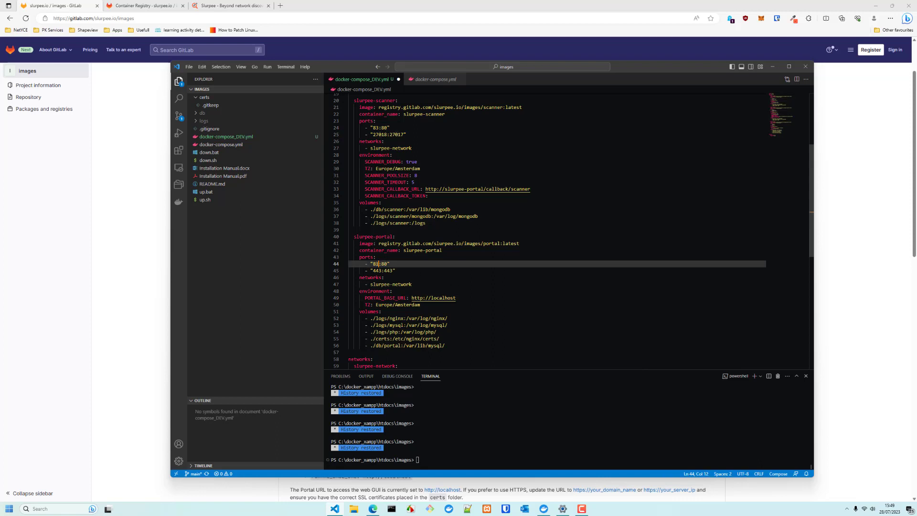
click(472, 299)
text(:81)
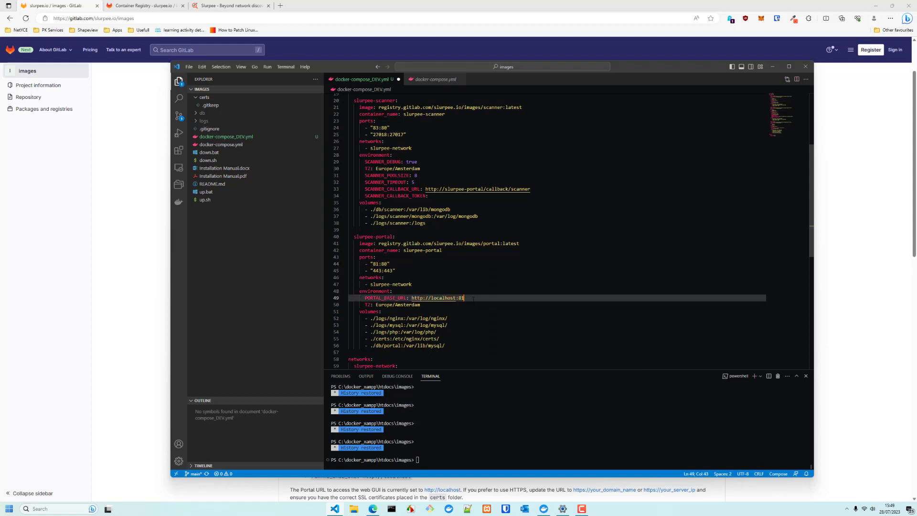
key(BackSpace)
key(BackSpace)
key(BackSpace)
click(378, 264)
key(BackSpace)
text(0)
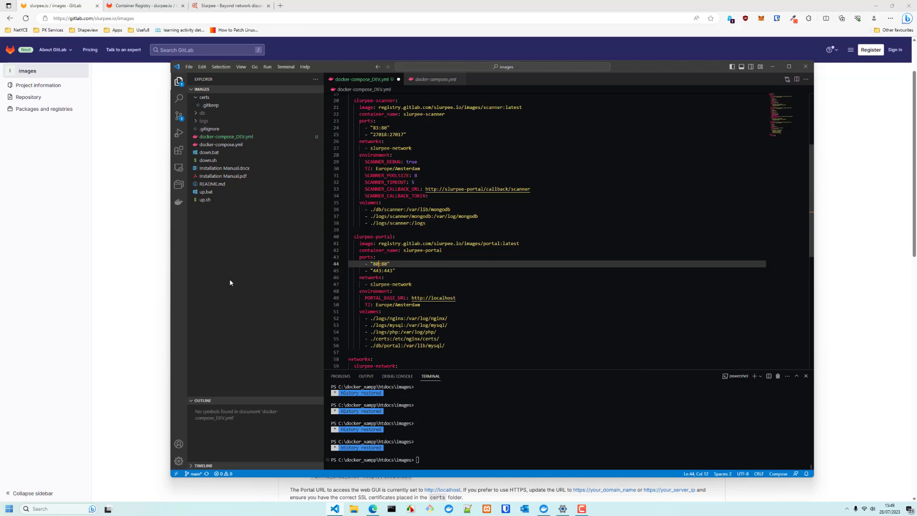
right_click(239, 139)
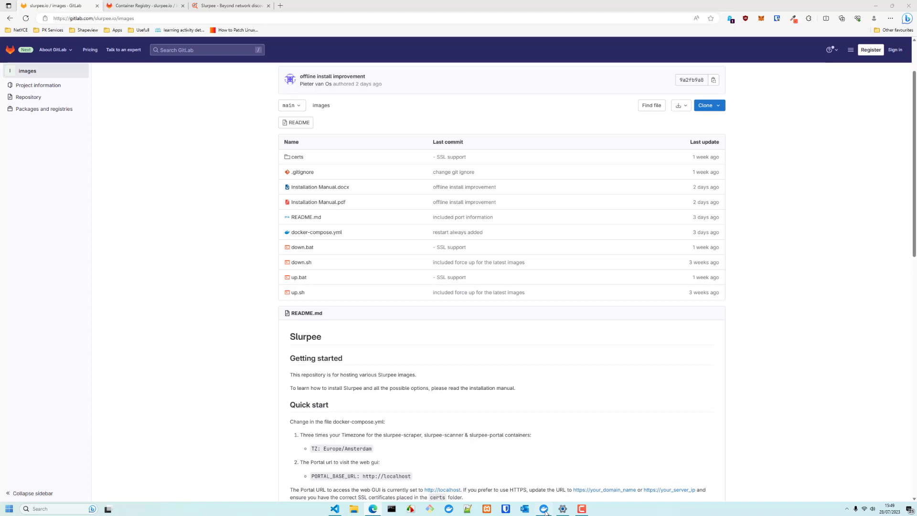
key(alt+Tab)
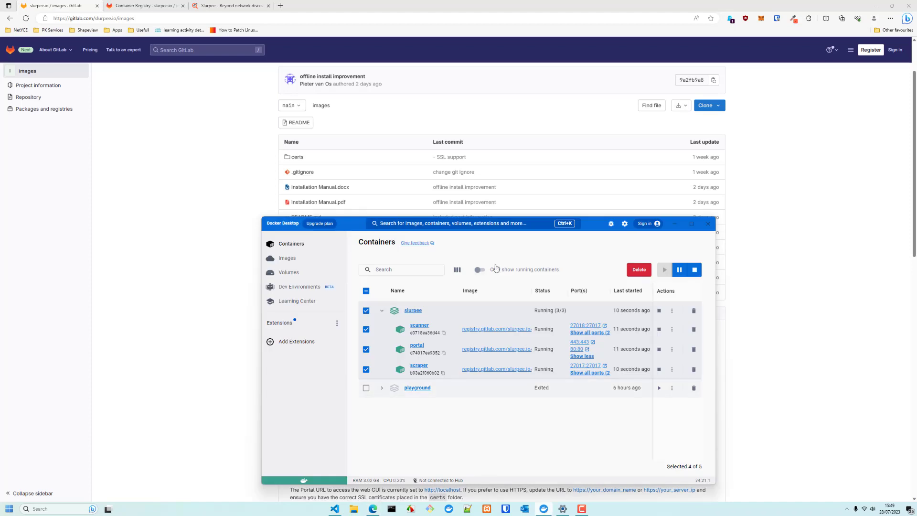
Check the slurpee-portal container's Logs and Terminal in Docker Desktop, then minimize Docker Desktop
drag(593, 223, 476, 118)
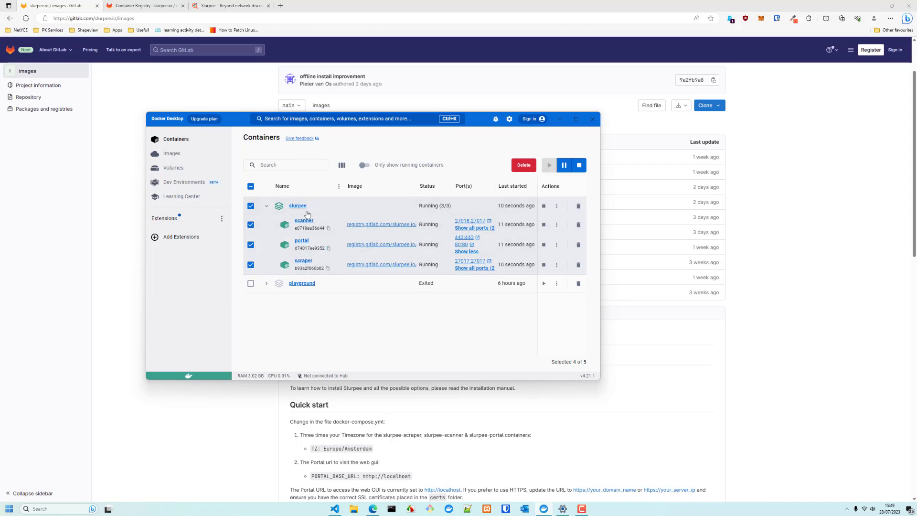
click(302, 241)
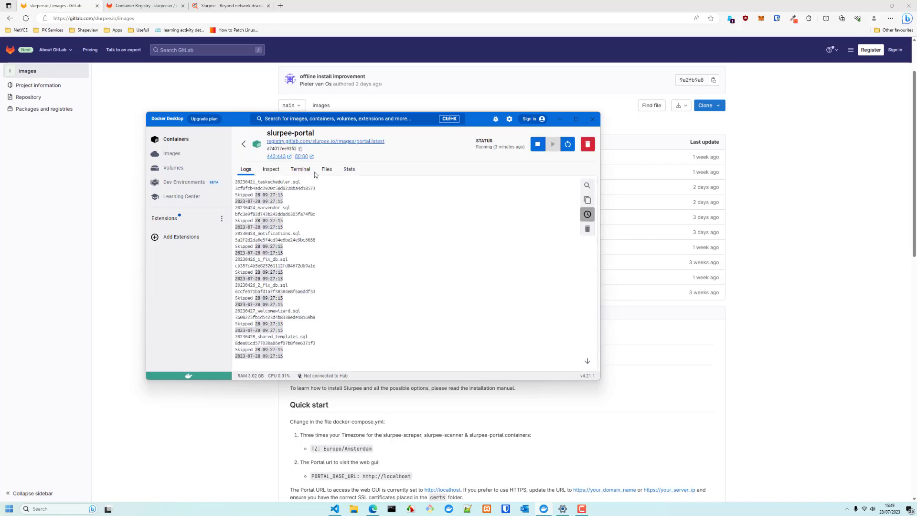
click(301, 169)
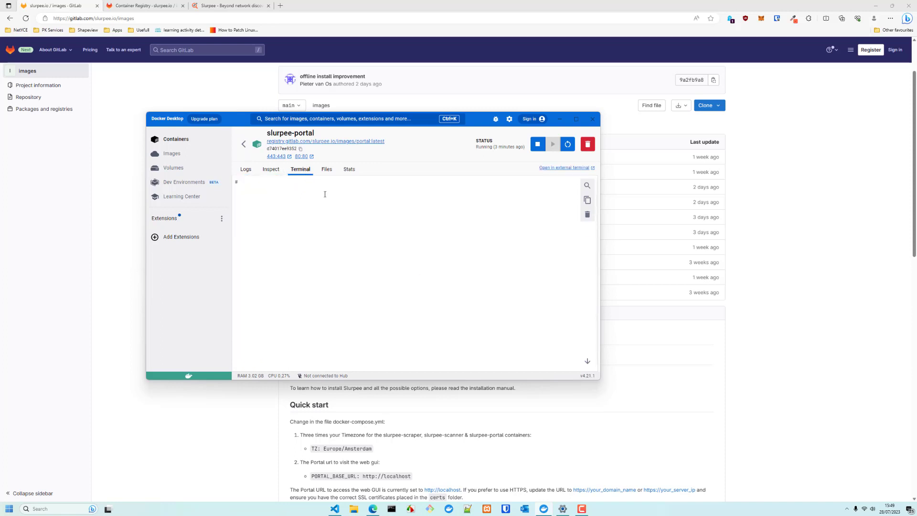
click(248, 171)
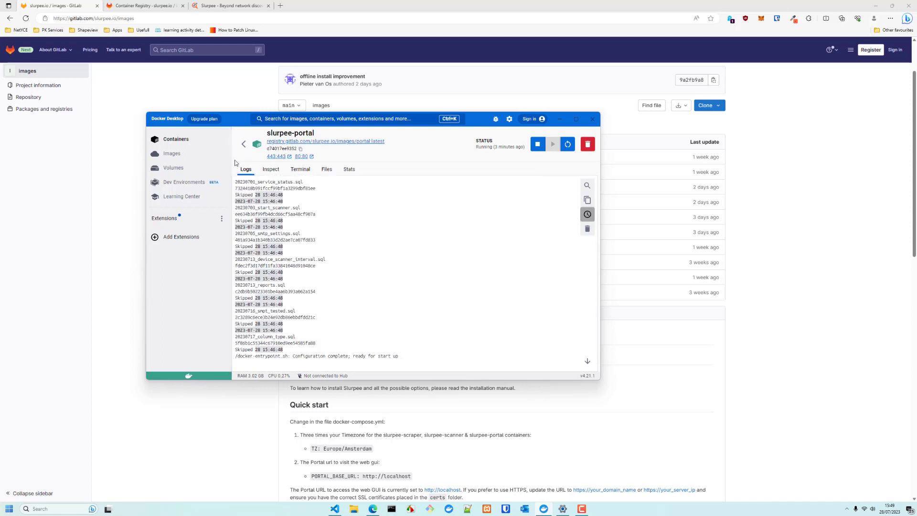
click(244, 144)
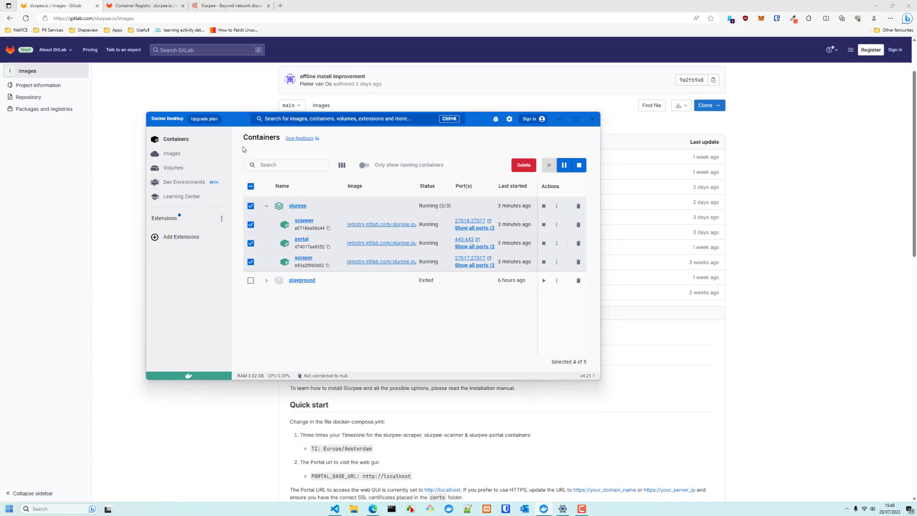
click(558, 119)
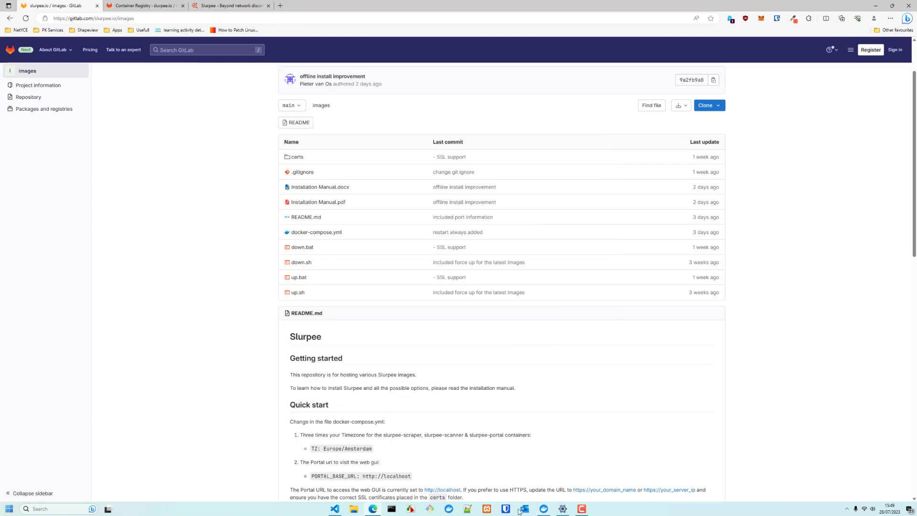
click(207, 6)
click(62, 18)
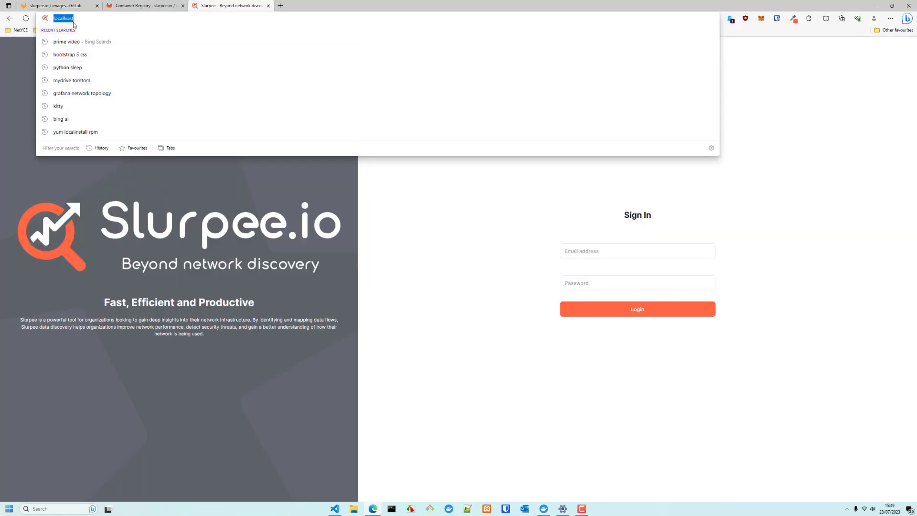
click(413, 331)
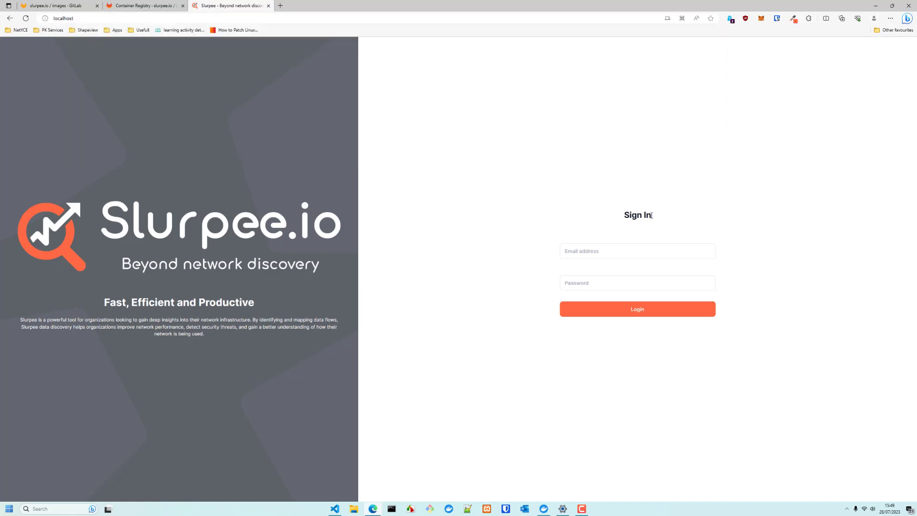
click(63, 5)
scroll(444, 359, down, 2)
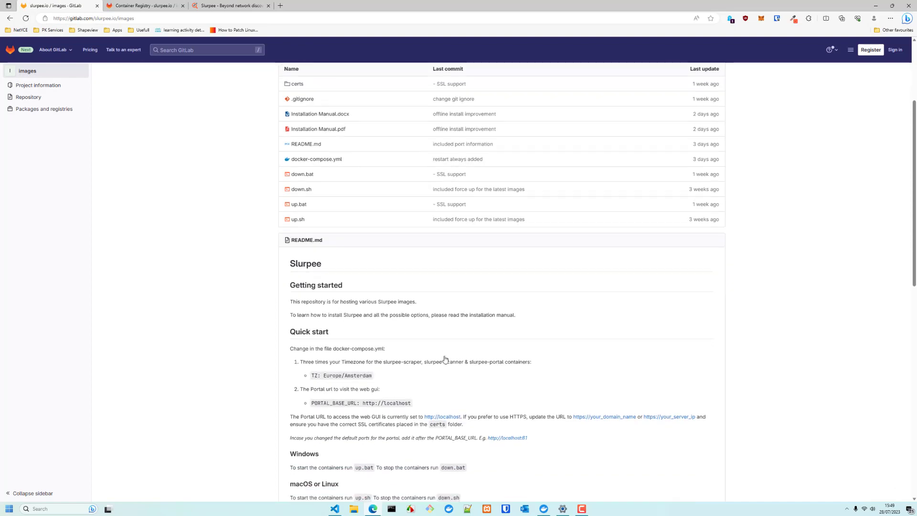
scroll(445, 359, down, 4)
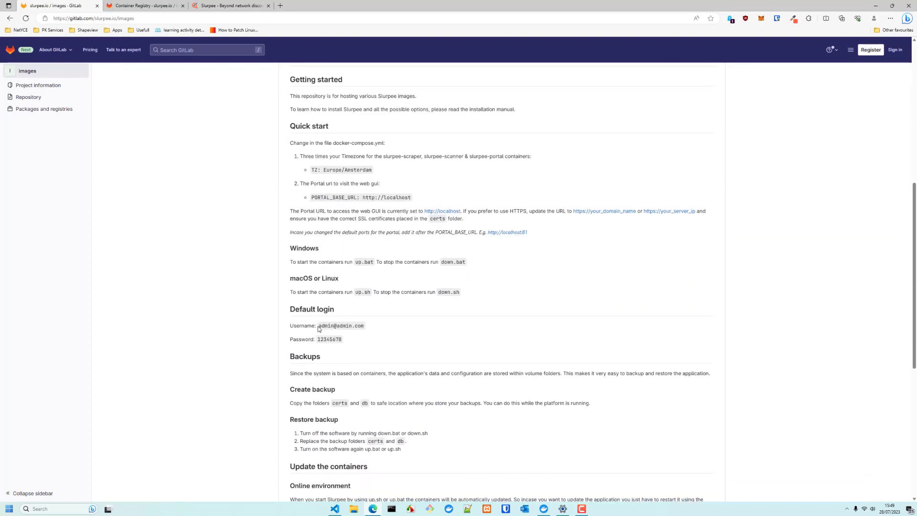
drag(318, 325, 365, 326)
key(ctrl+c)
click(232, 5)
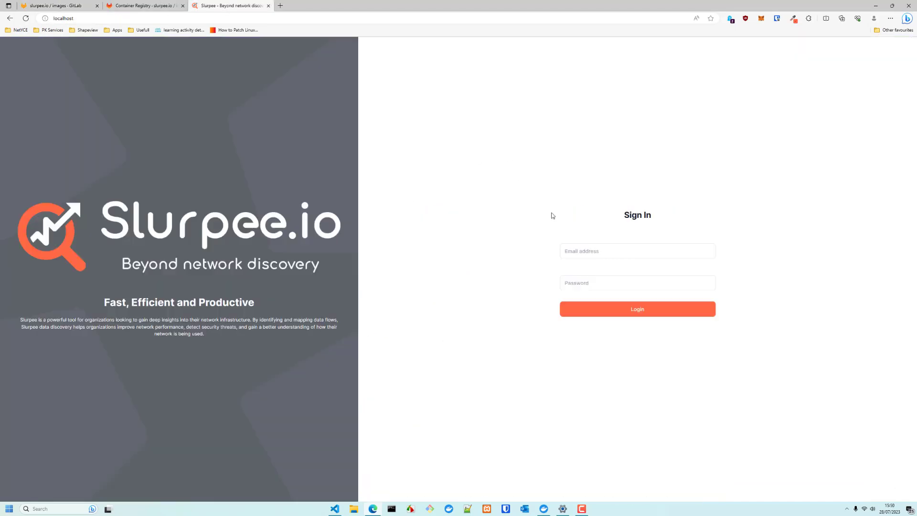
click(651, 249)
key(ctrl+v)
Copy the default password from the README into the password field and log in
click(57, 6)
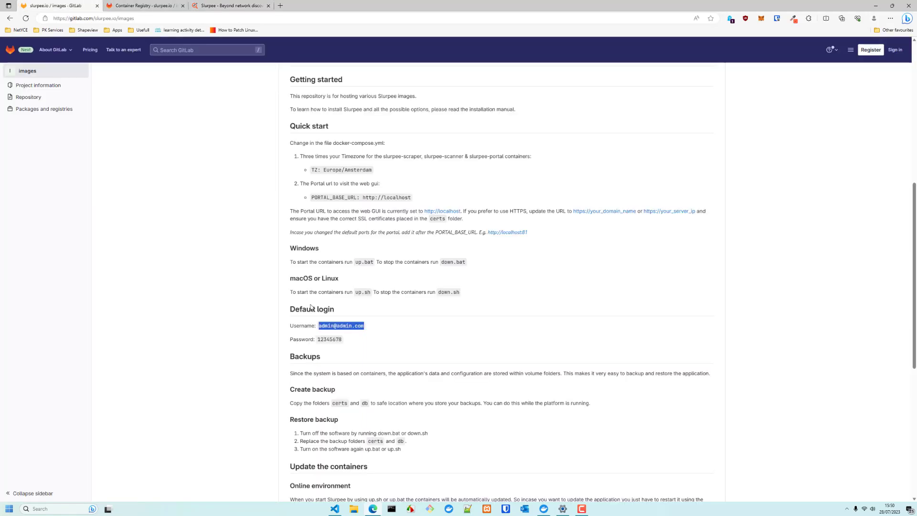
click(319, 338)
drag(318, 339, 342, 339)
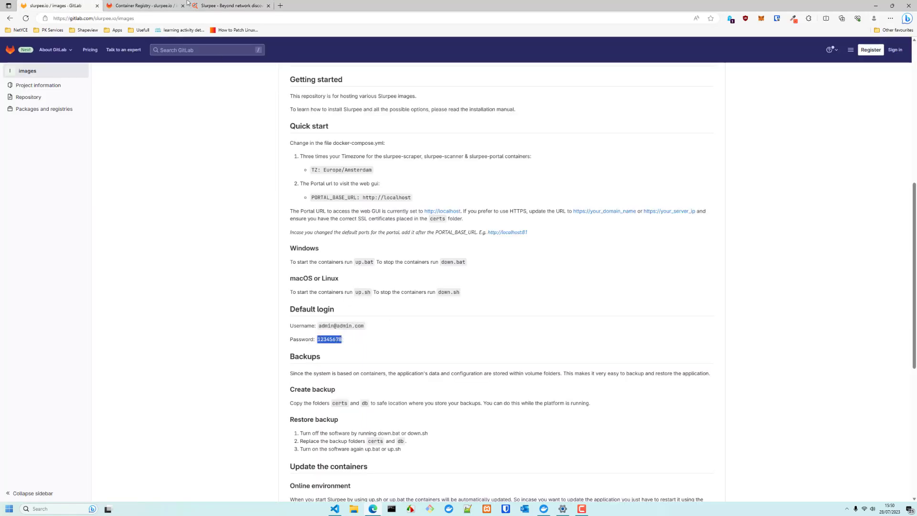
click(230, 6)
click(625, 281)
key(ctrl+v)
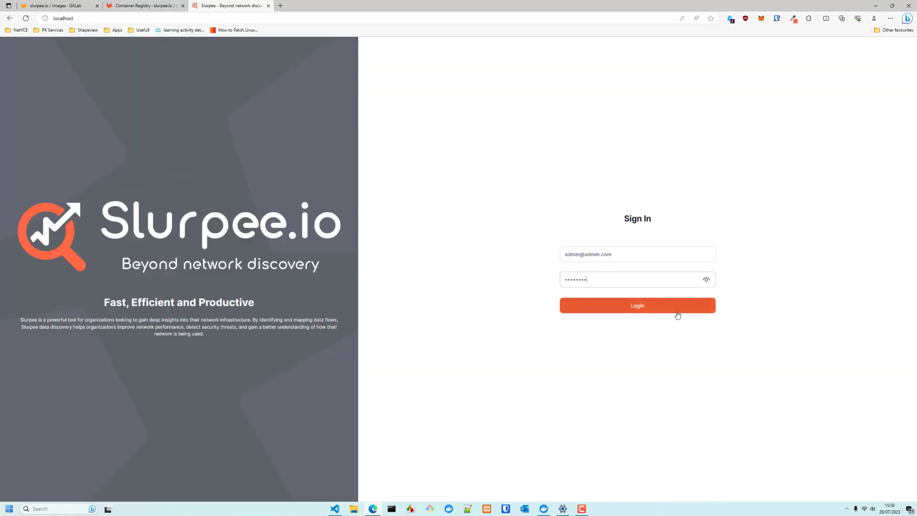
click(667, 306)
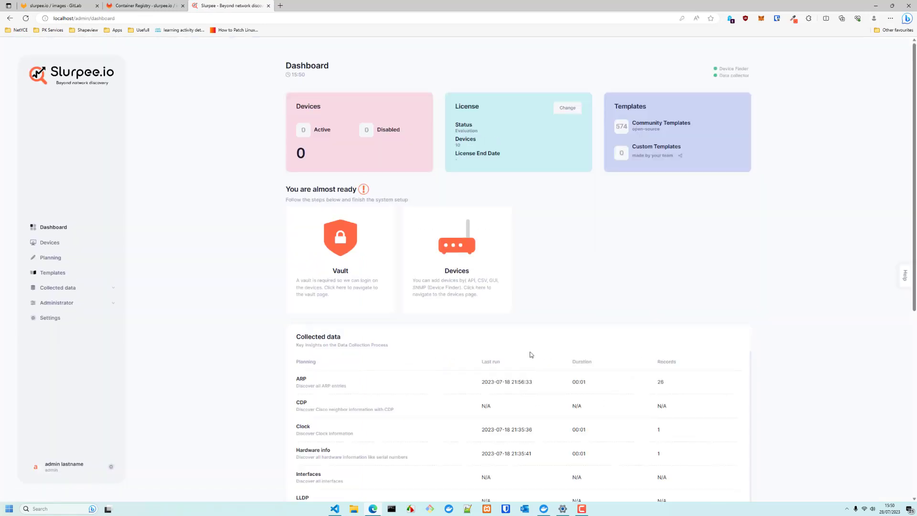
Launch the Welcome setup wizard from the admin user menu in the sidebar
click(63, 464)
click(52, 389)
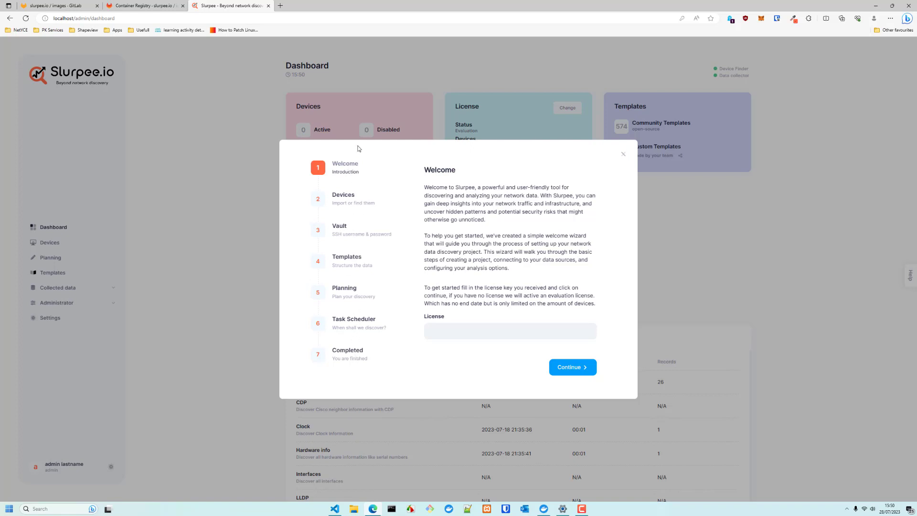
Advance the wizard through the Devices and Vault steps, then close it
click(571, 367)
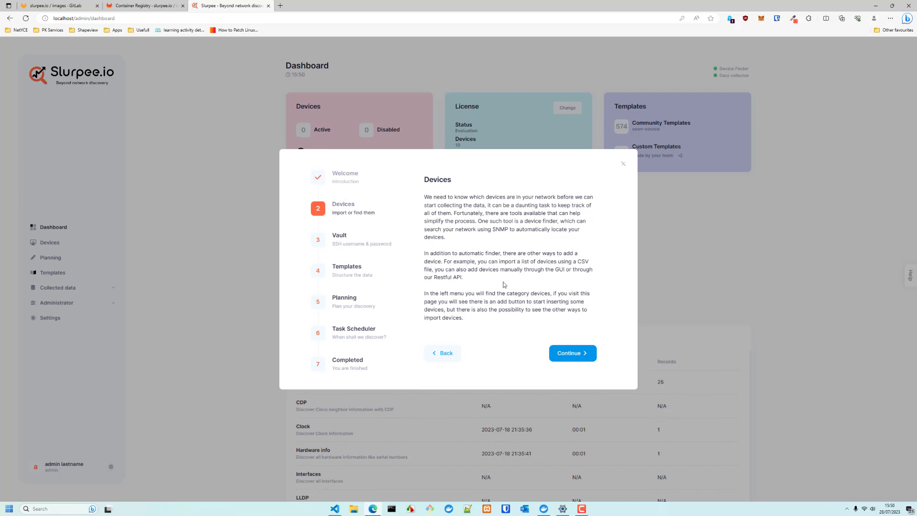
double_click(581, 262)
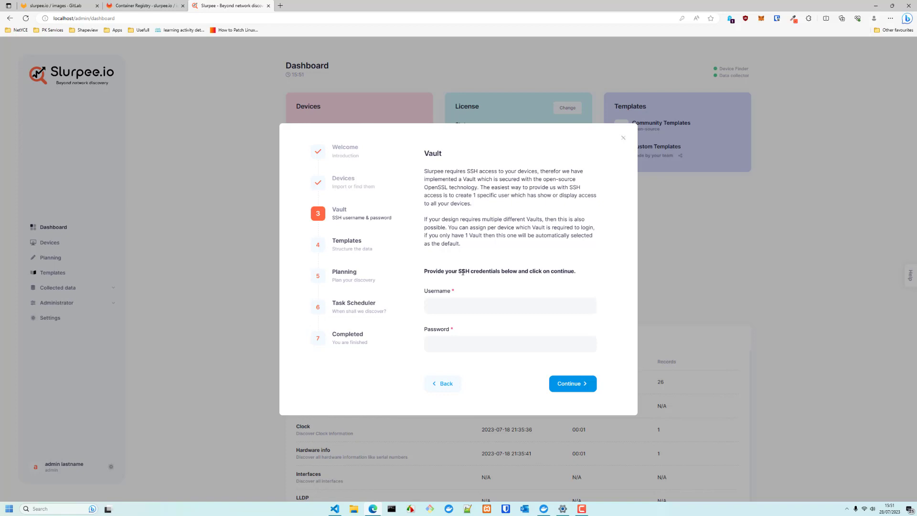
click(477, 301)
click(623, 139)
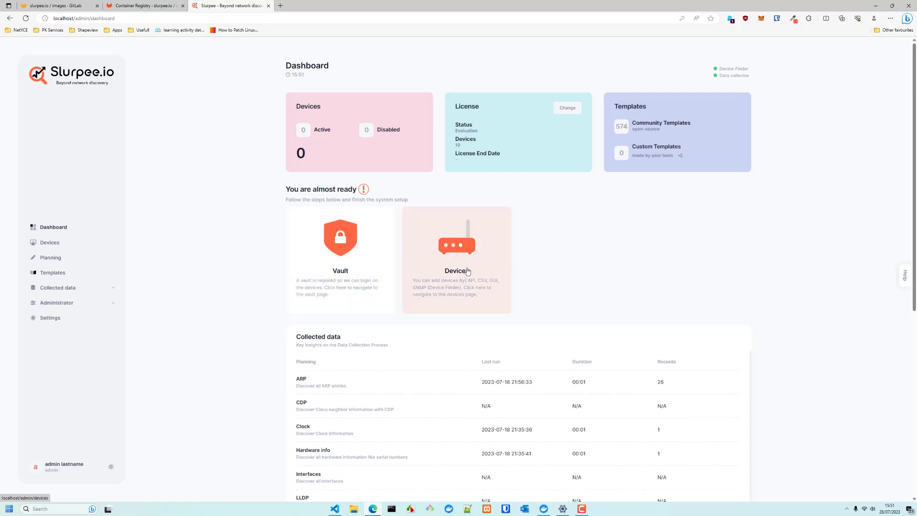
Save a default Vault credential for user admin with its password and no operating system
click(343, 273)
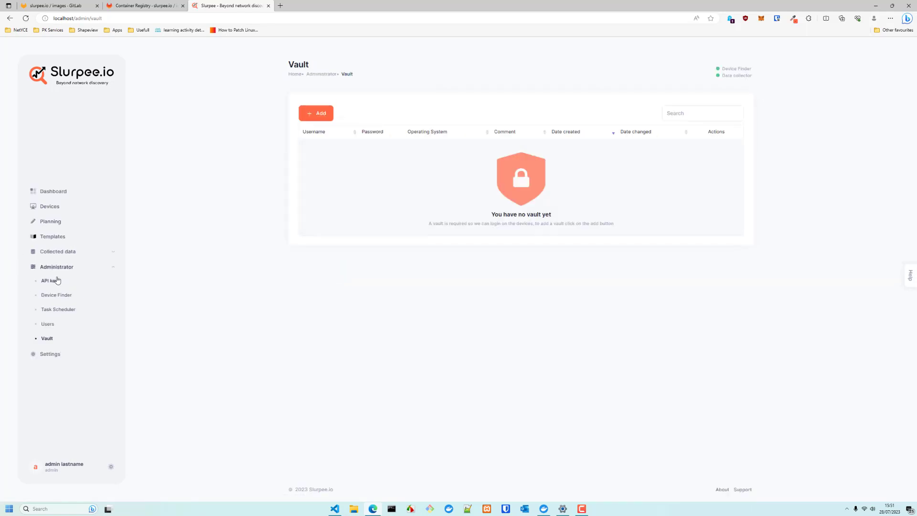
click(317, 114)
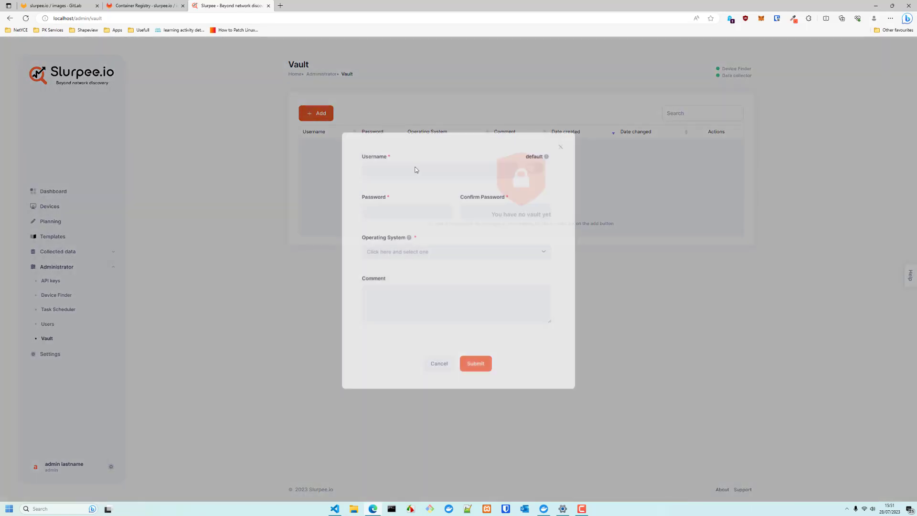
click(392, 175)
text(admin)
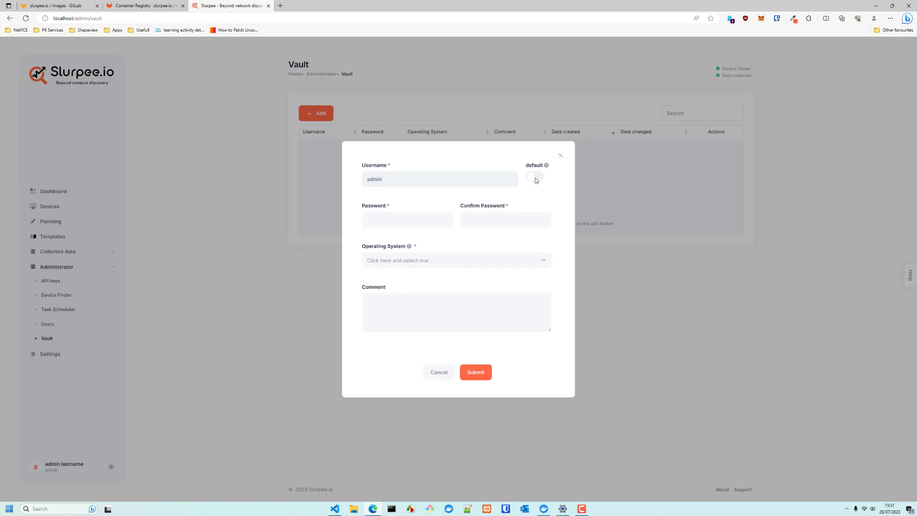
text(*******)
click(433, 264)
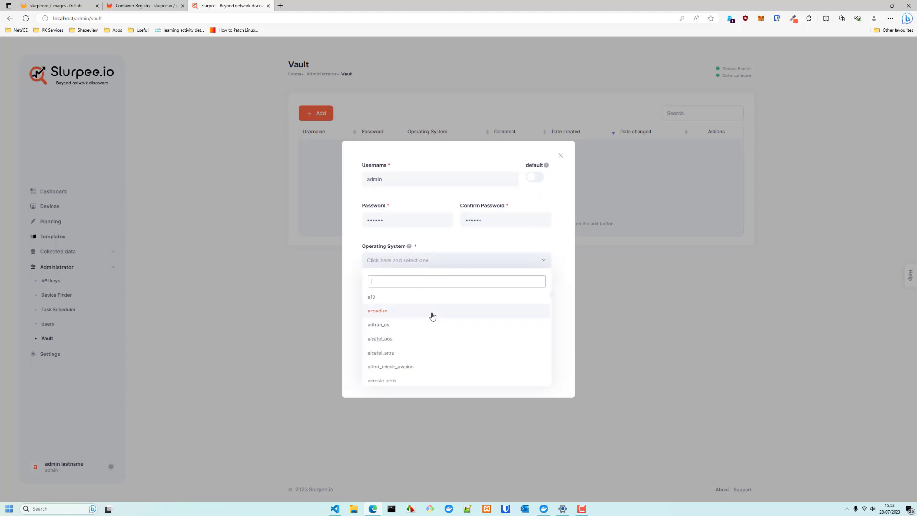
scroll(432, 316, down, 5)
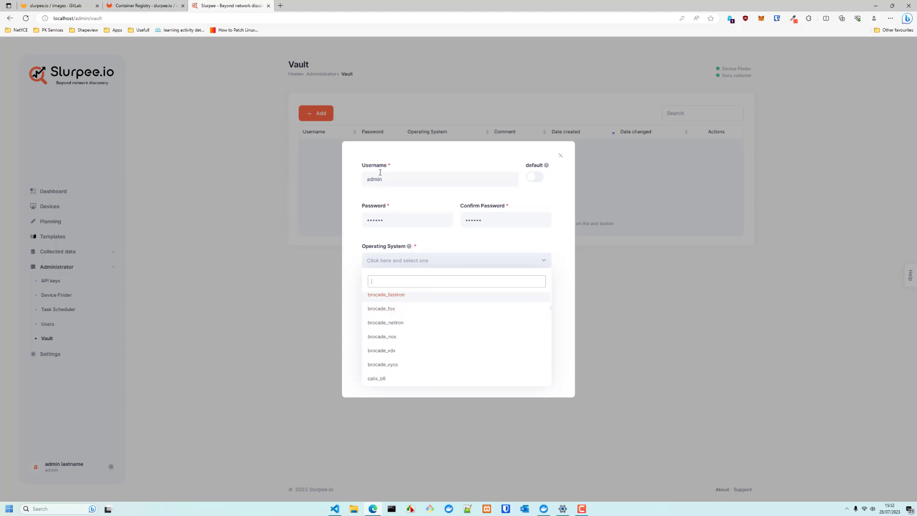
text(ios)
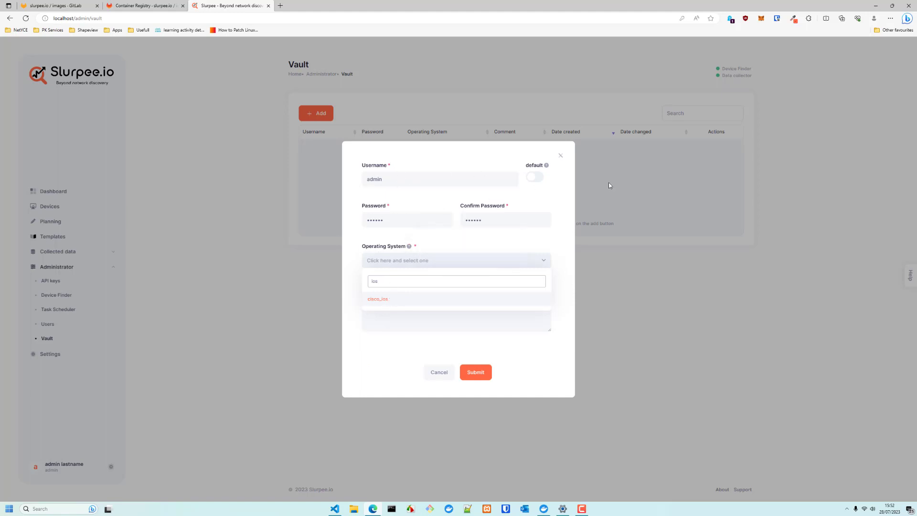
click(538, 178)
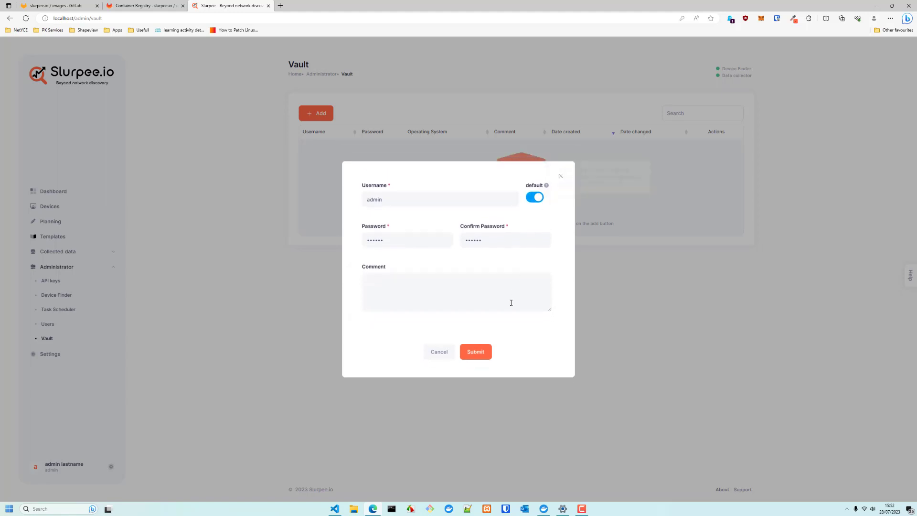
click(485, 352)
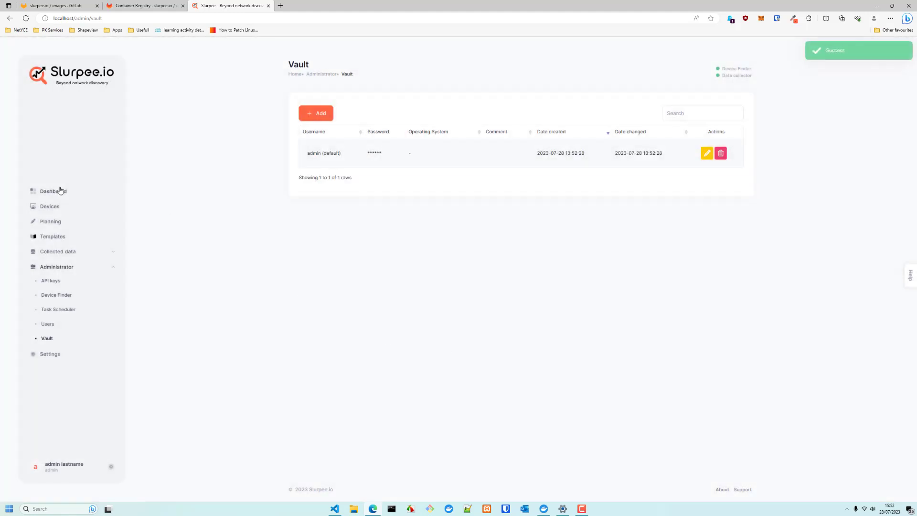
Start a new Device Finder entry named 'Home network' using SNMP version 3
click(61, 191)
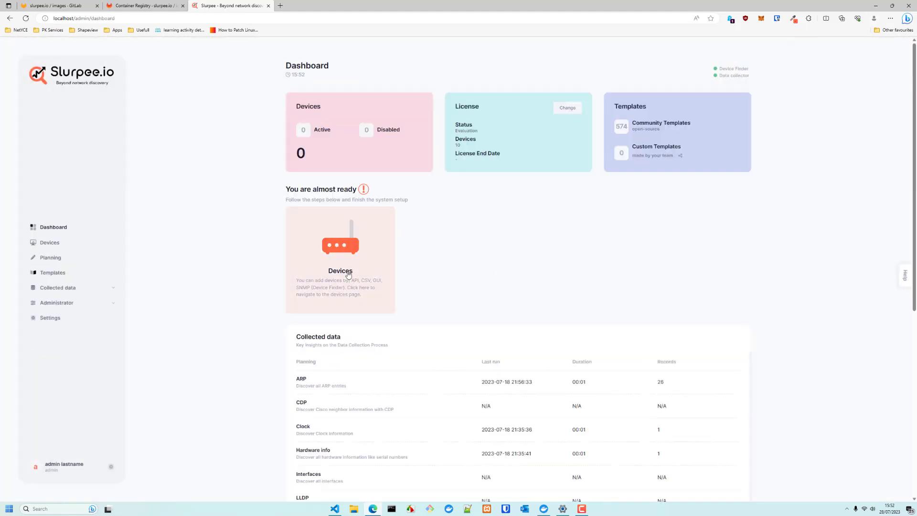
click(348, 275)
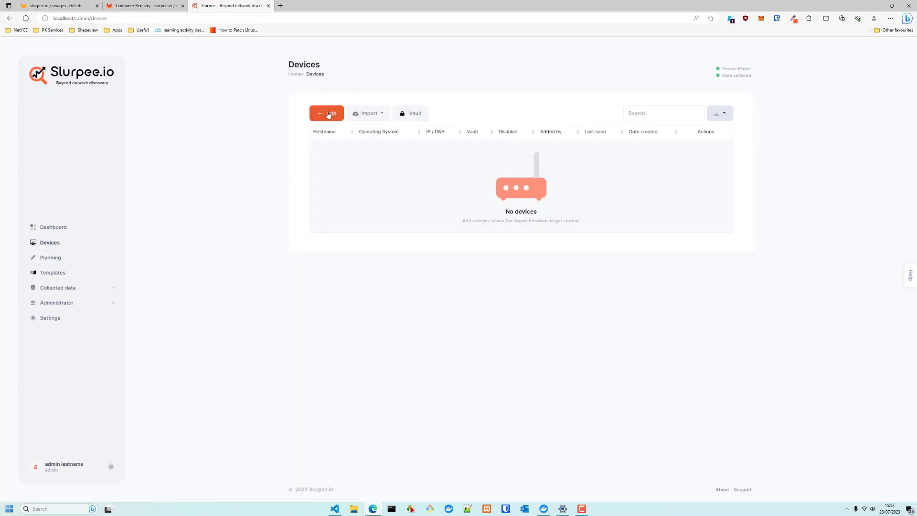
click(373, 114)
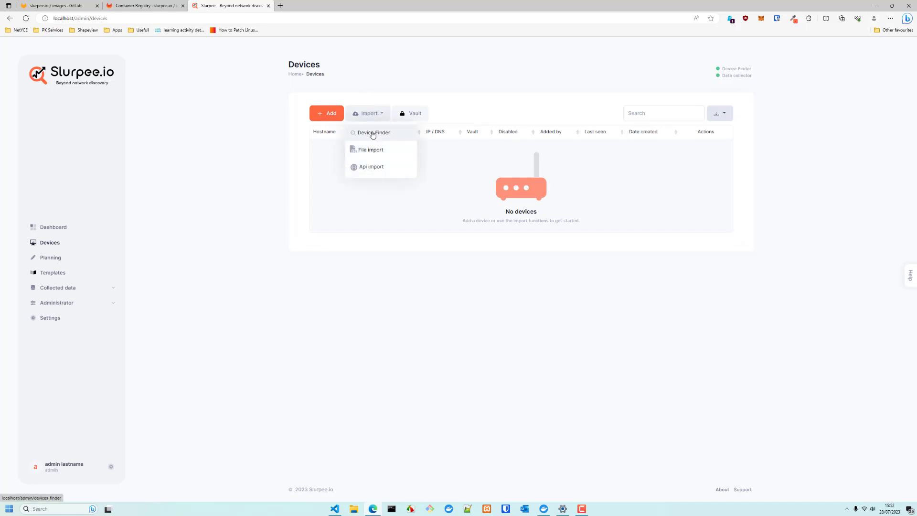
click(373, 133)
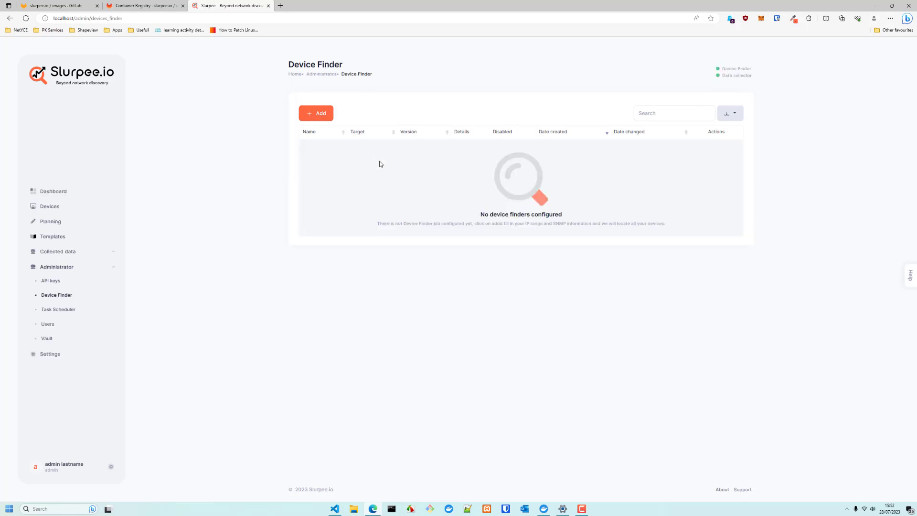
click(320, 113)
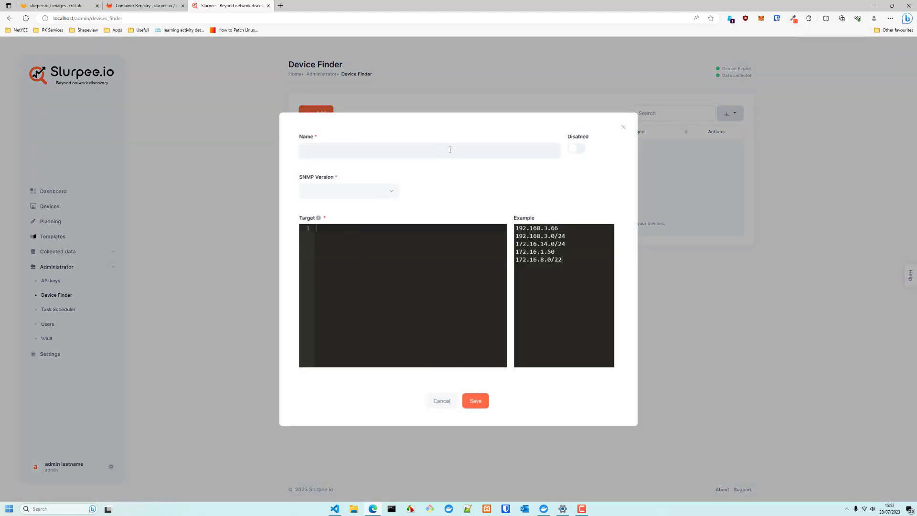
text(Home network)
click(387, 196)
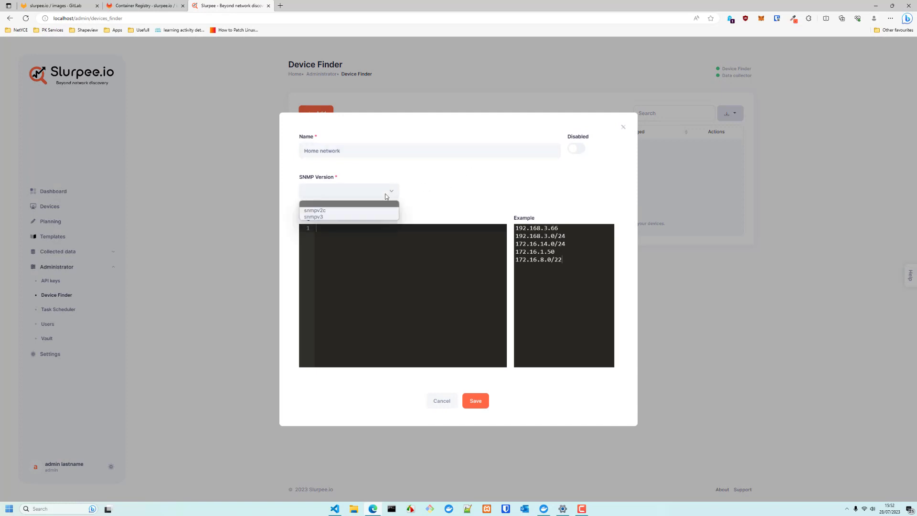
click(350, 219)
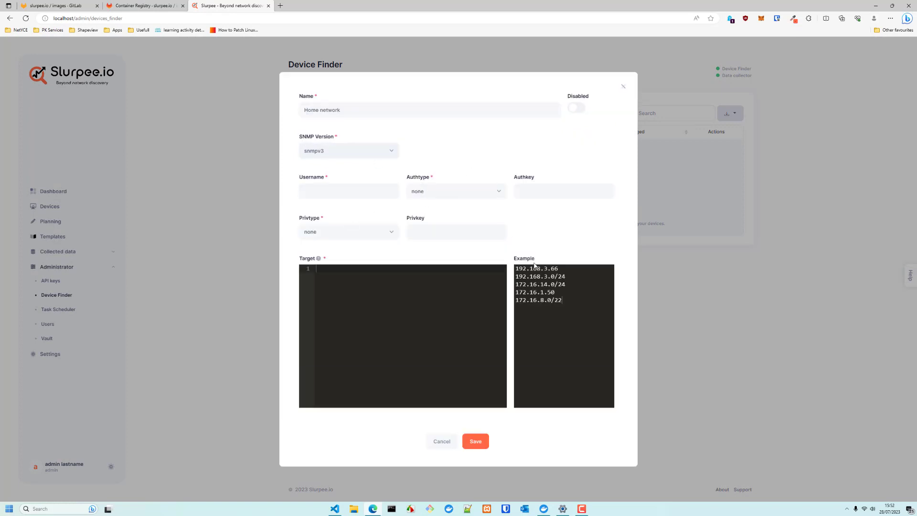
Set the target to 192.168.3.1 and enter the SNMP username
drag(566, 277, 515, 280)
text(192.168.3.0/24)
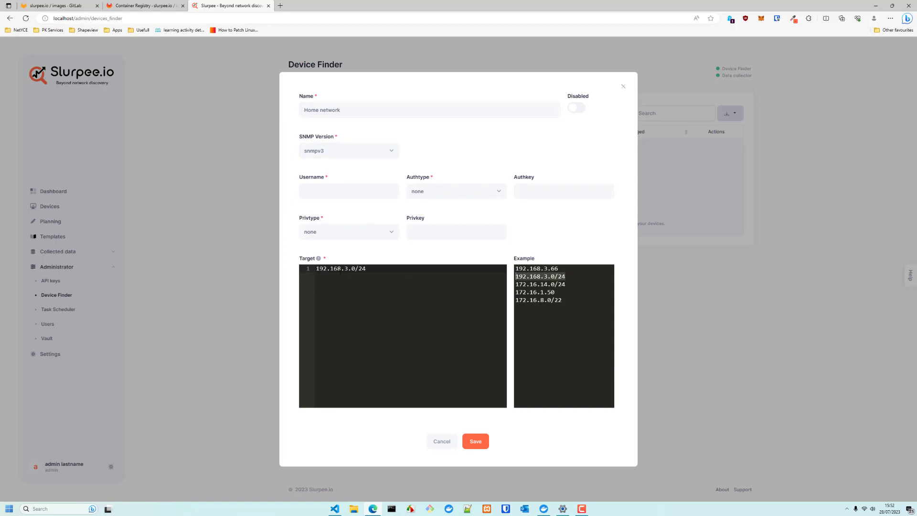
mouse_move(353, 271)
mouse_down()
mouse_move(363, 274)
mouse_move(347, 269)
mouse_up()
text(1)
click(347, 185)
text(public)
Choose md5 authentication and des privacy with their keys, then save the entry
click(447, 190)
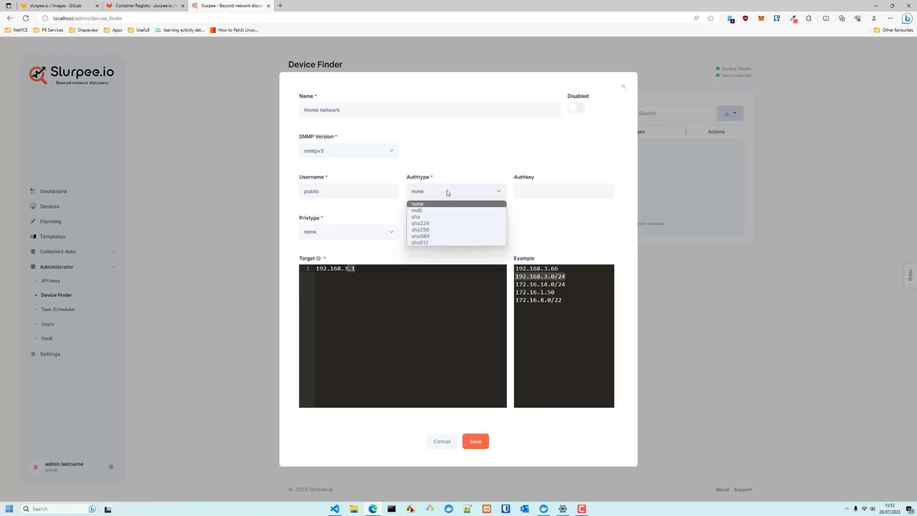
click(447, 214)
click(539, 191)
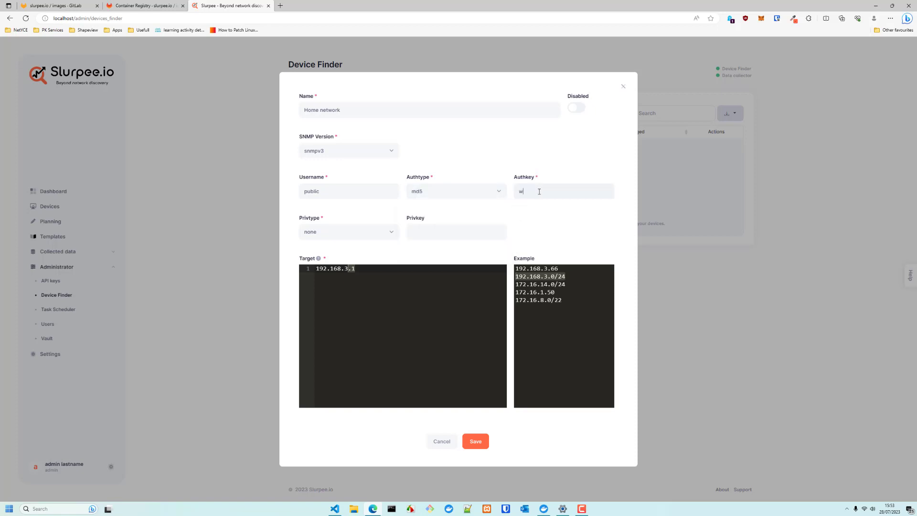
click(342, 233)
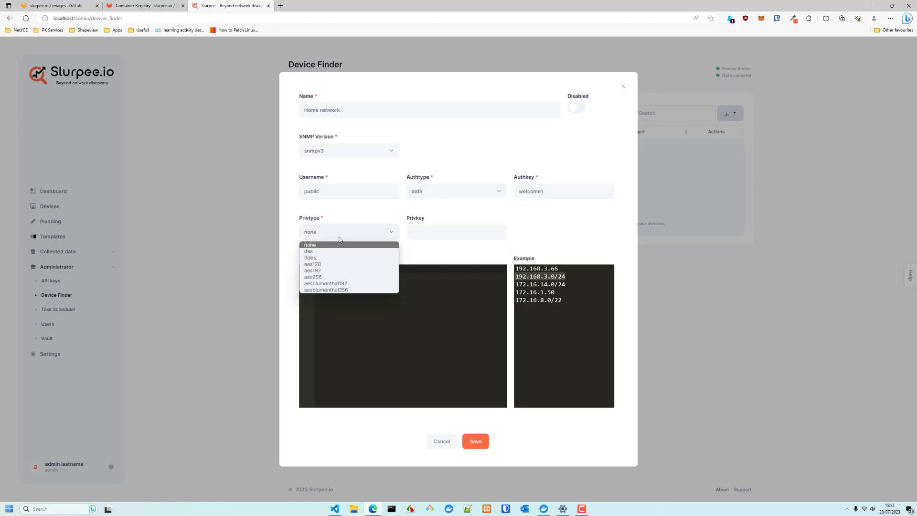
click(337, 258)
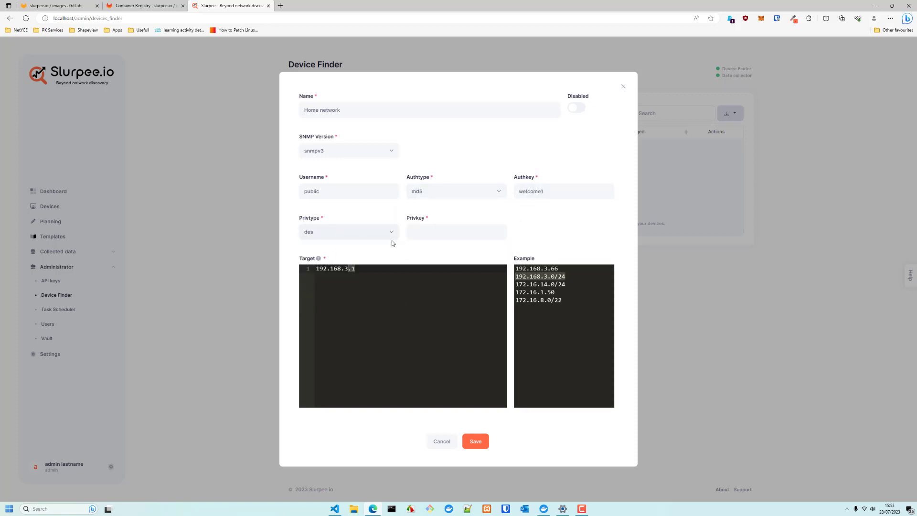
click(438, 233)
click(476, 441)
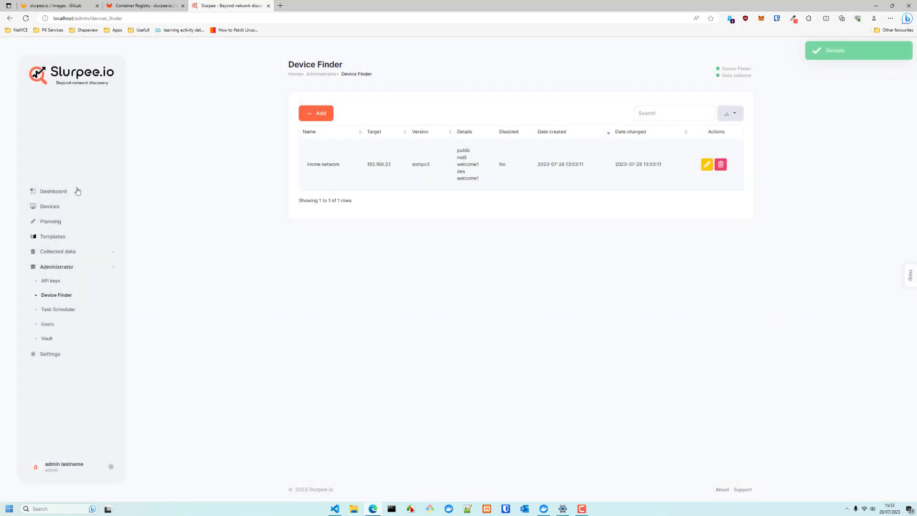
Locate the Device Finder scheduled task on the Dashboard
click(53, 191)
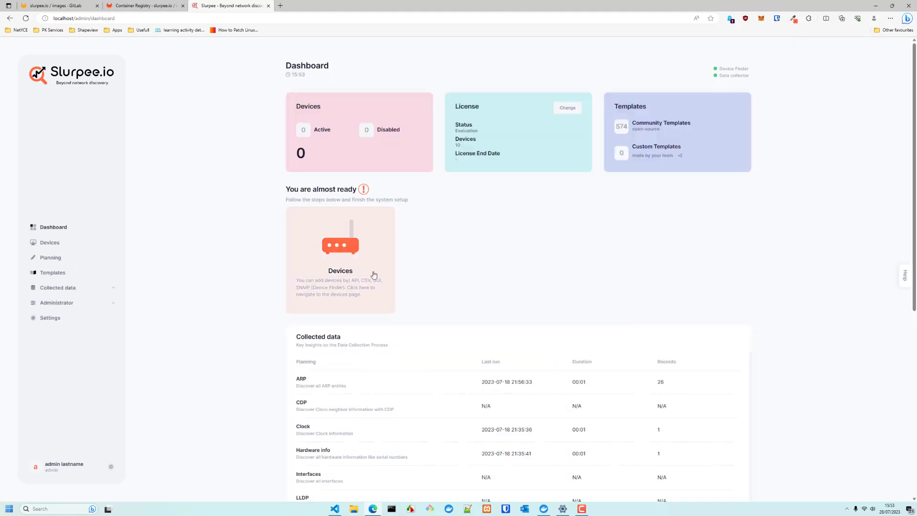
scroll(633, 270, down, 1)
scroll(632, 270, down, 5)
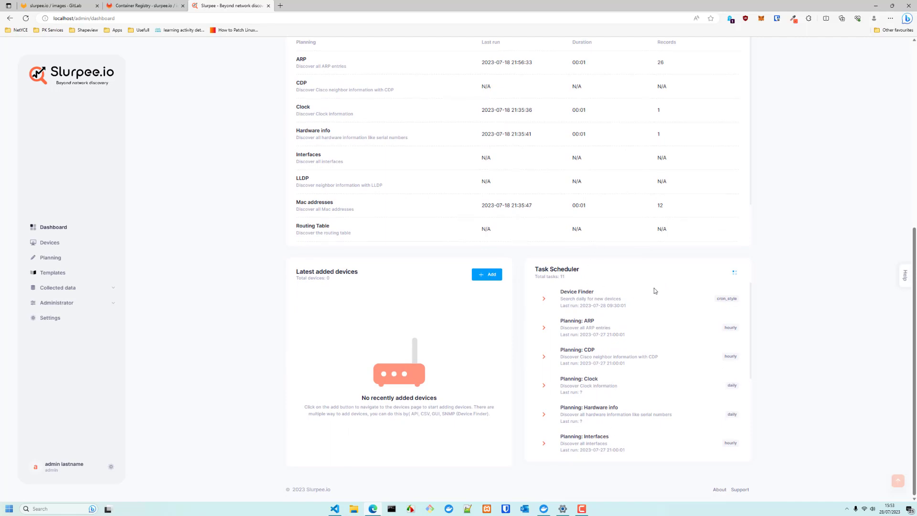
drag(560, 292, 594, 292)
Confirm the Start device finder cron runs every 30 minutes in Task Scheduler, then return to Dashboard
click(81, 306)
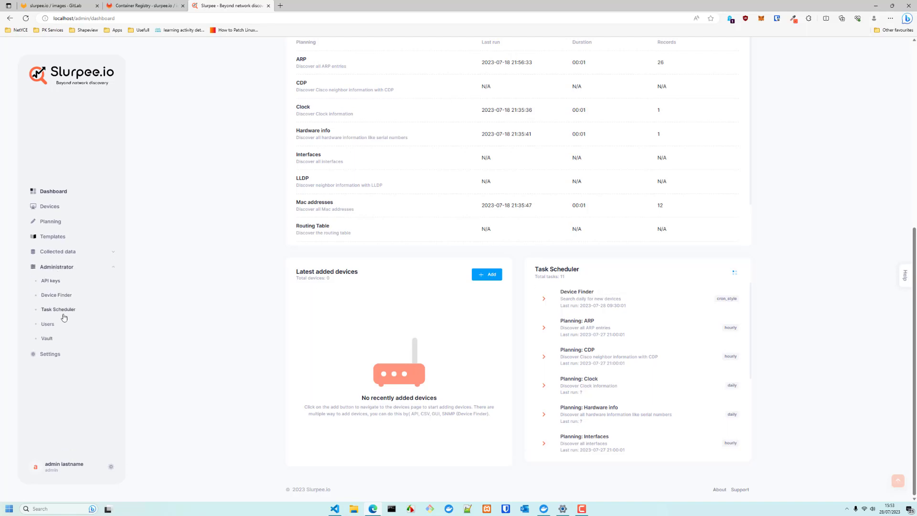
click(60, 311)
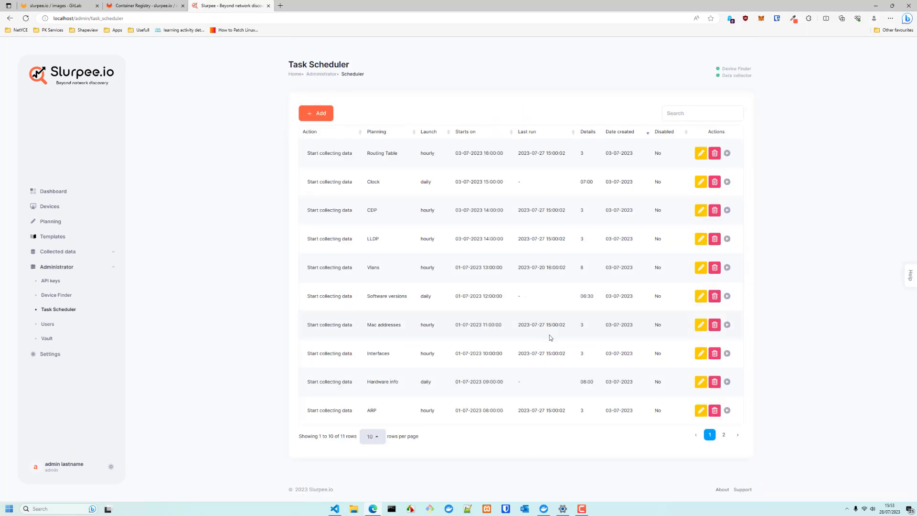
click(723, 434)
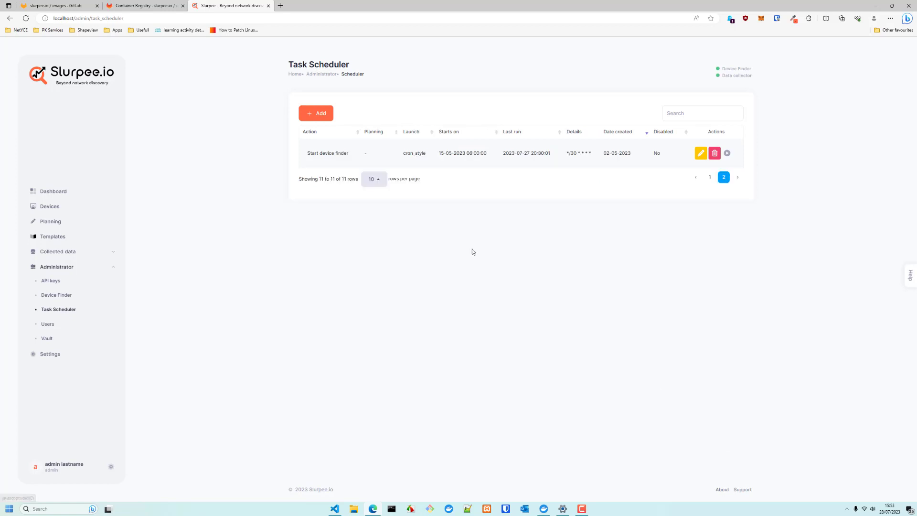
double_click(575, 153)
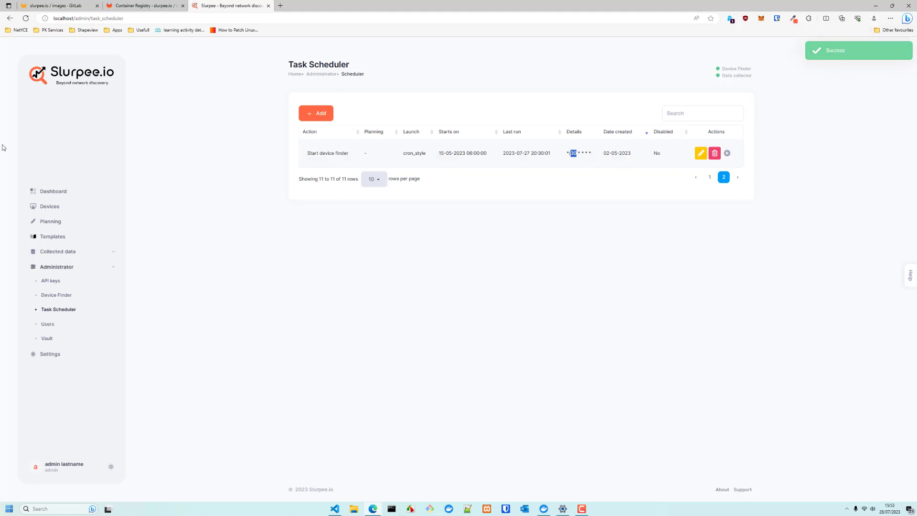
mouse_move(719, 75)
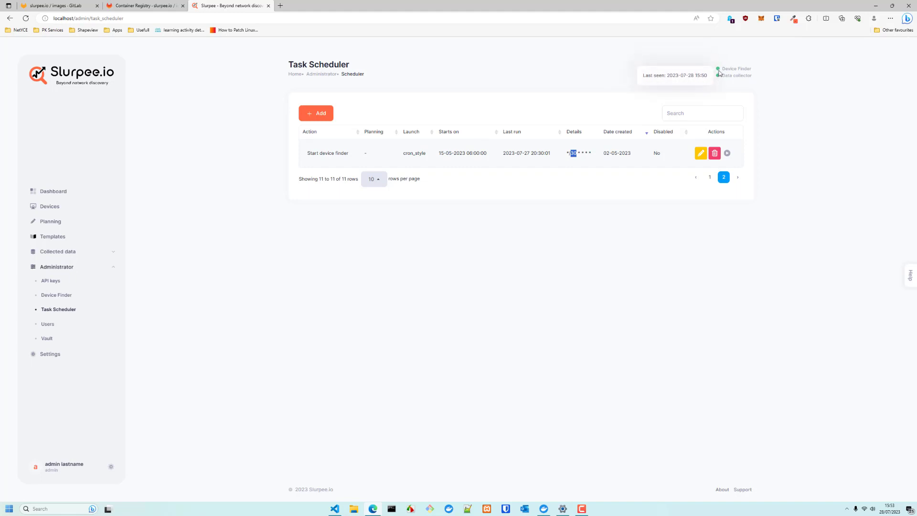
click(45, 191)
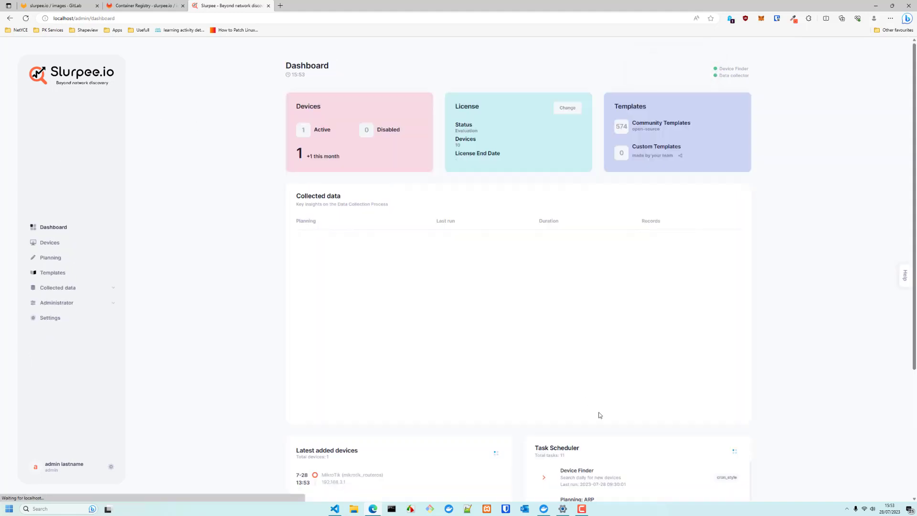
click(543, 507)
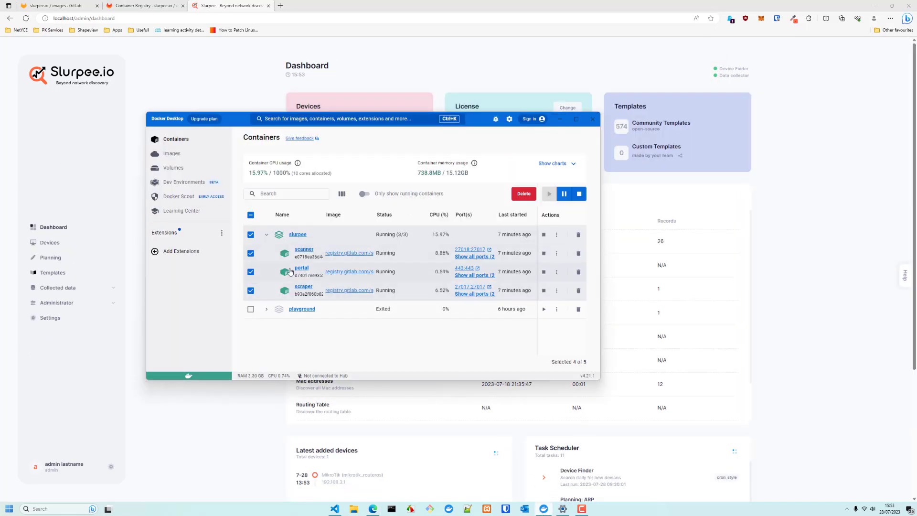
click(559, 119)
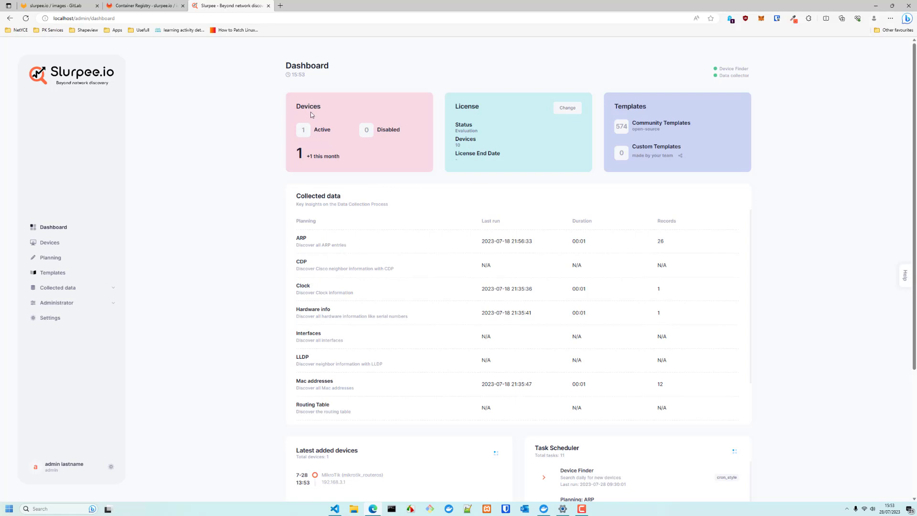
click(45, 244)
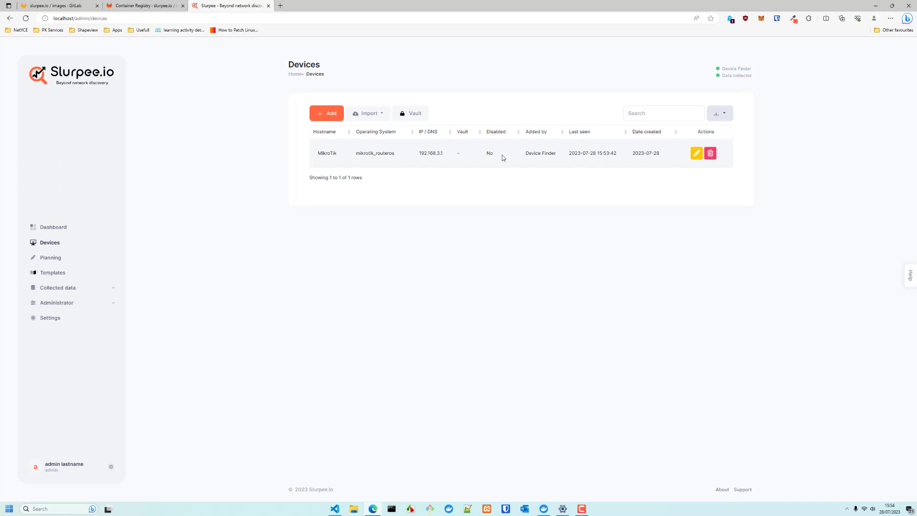
drag(524, 155, 555, 155)
click(56, 228)
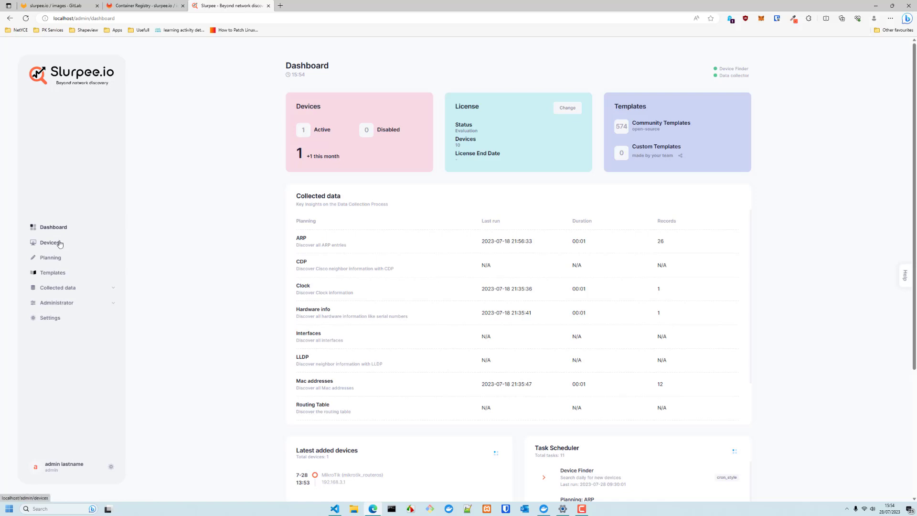
Close the Community Templates sharing prompt and open the Templates library of 574 textfsm templates
triple_click(694, 125)
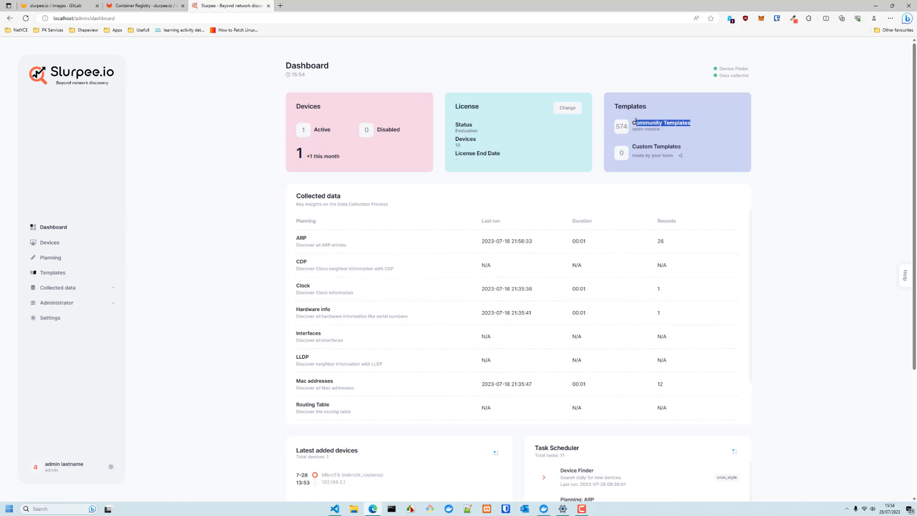
click(698, 125)
click(681, 158)
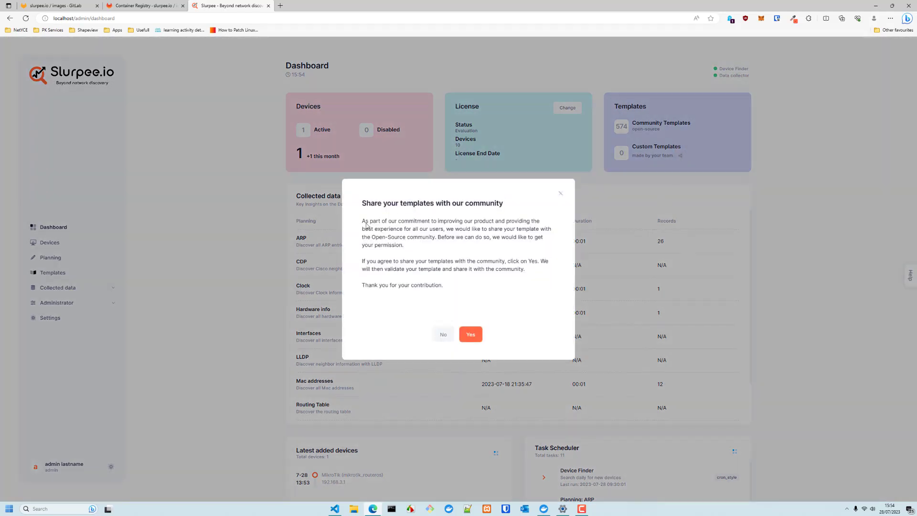
drag(362, 203, 517, 205)
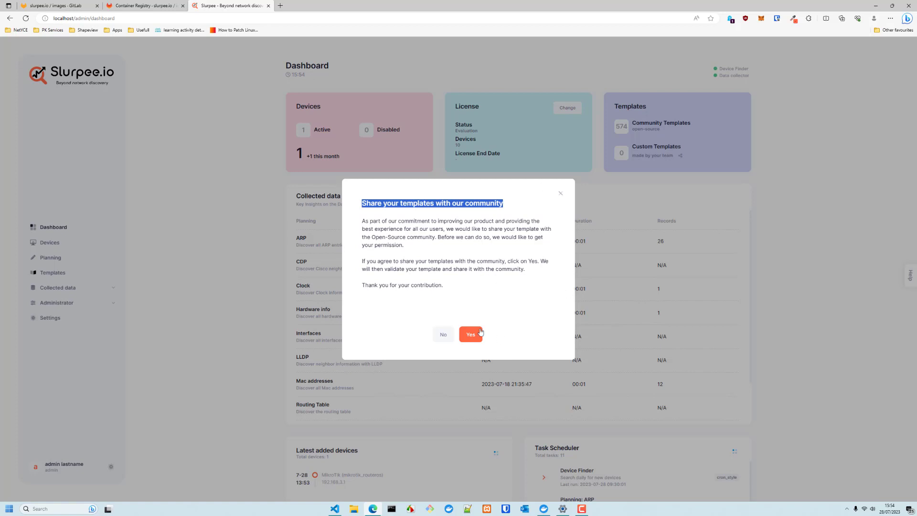
click(558, 194)
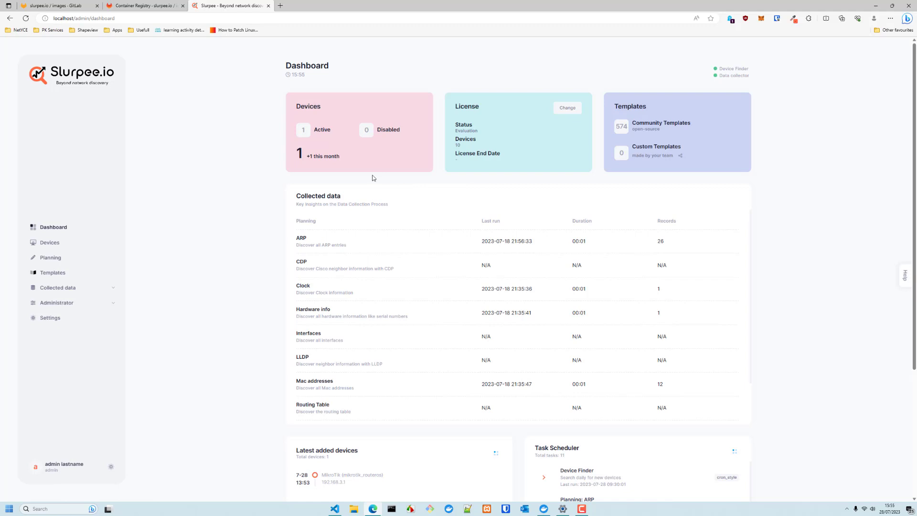
click(62, 275)
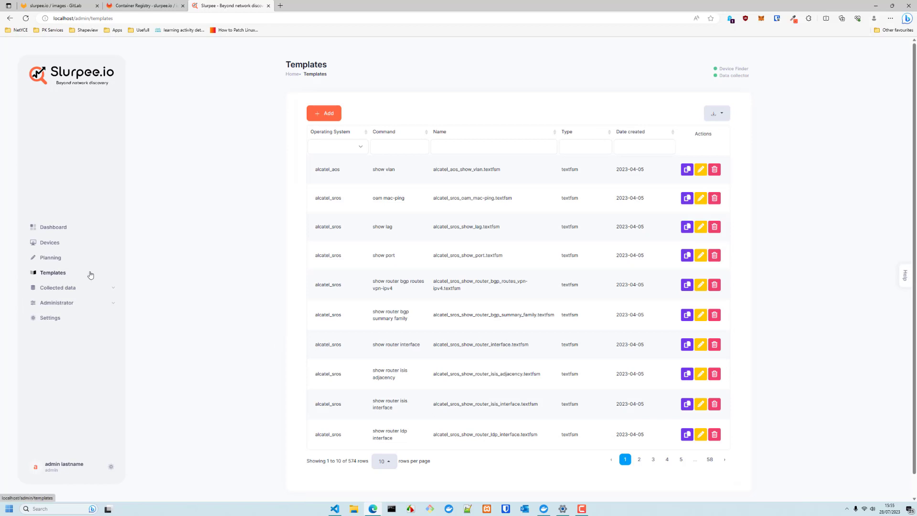
Filter the templates to mikrotik_routeros, open the ip arp template and validate it
click(353, 149)
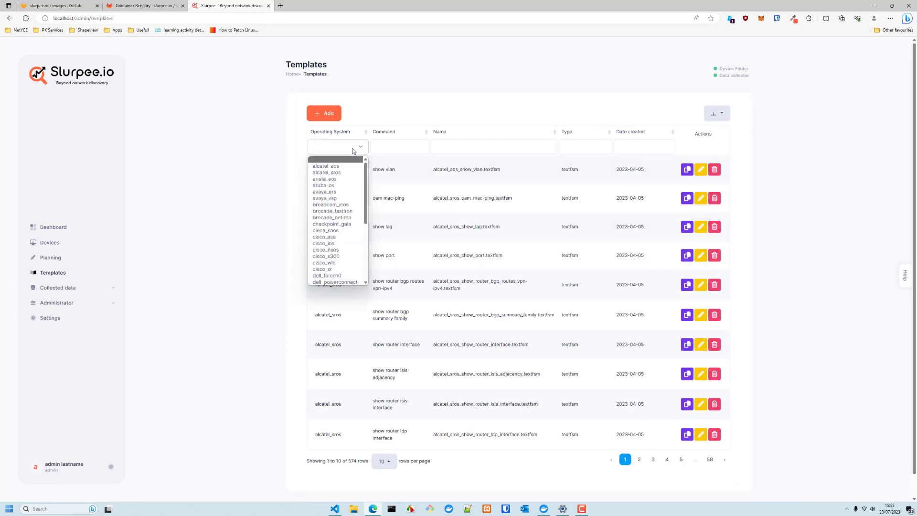
key(m)
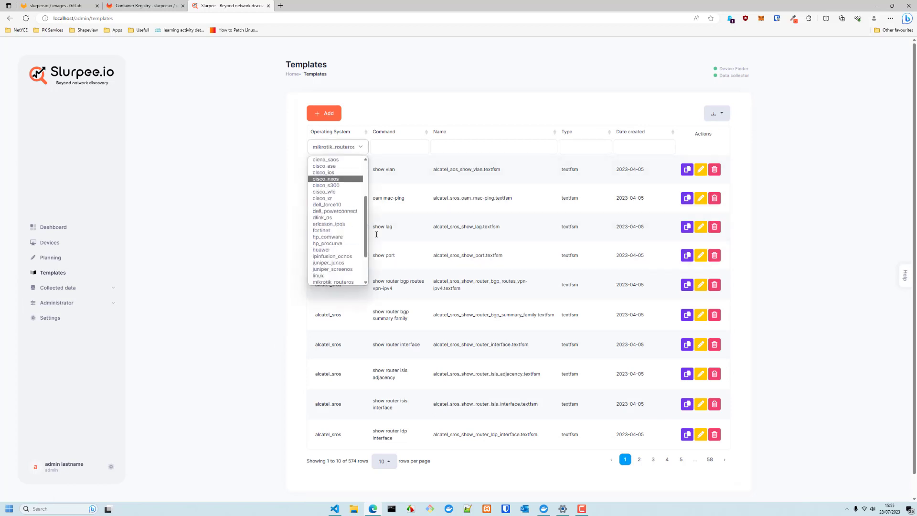
click(340, 282)
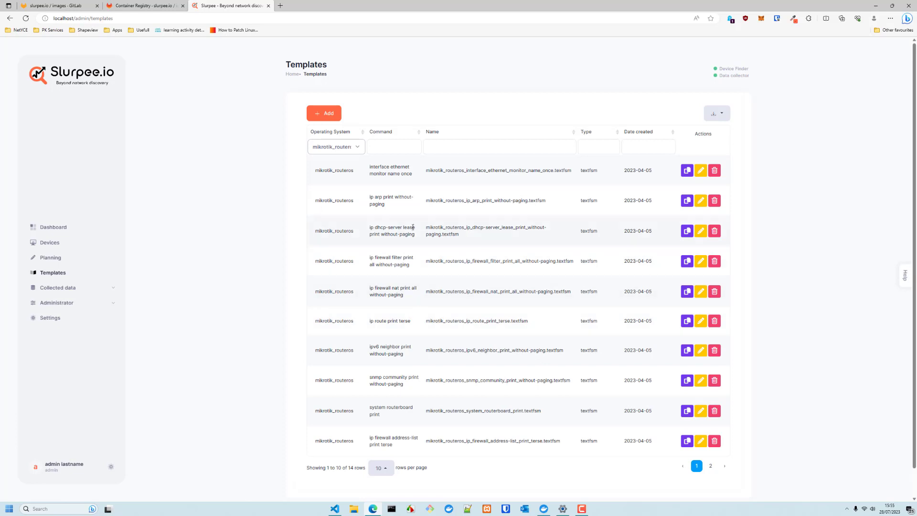
click(701, 201)
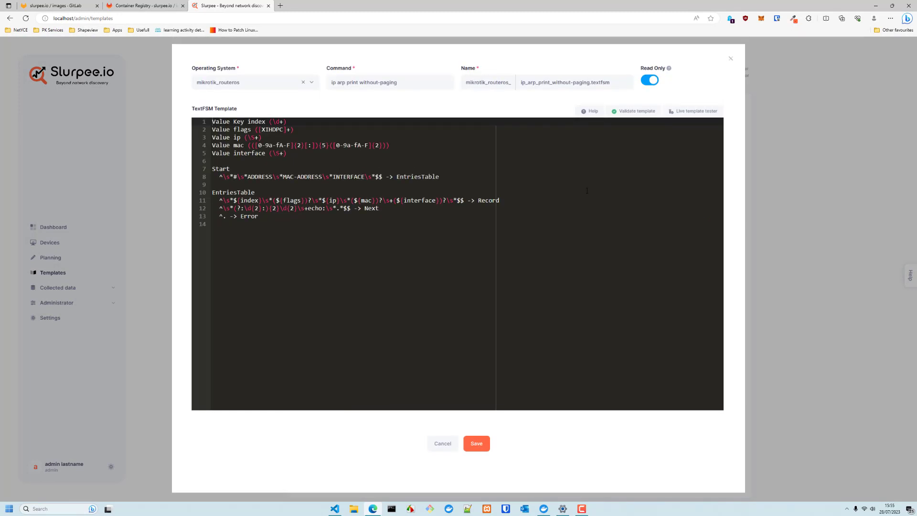
click(627, 114)
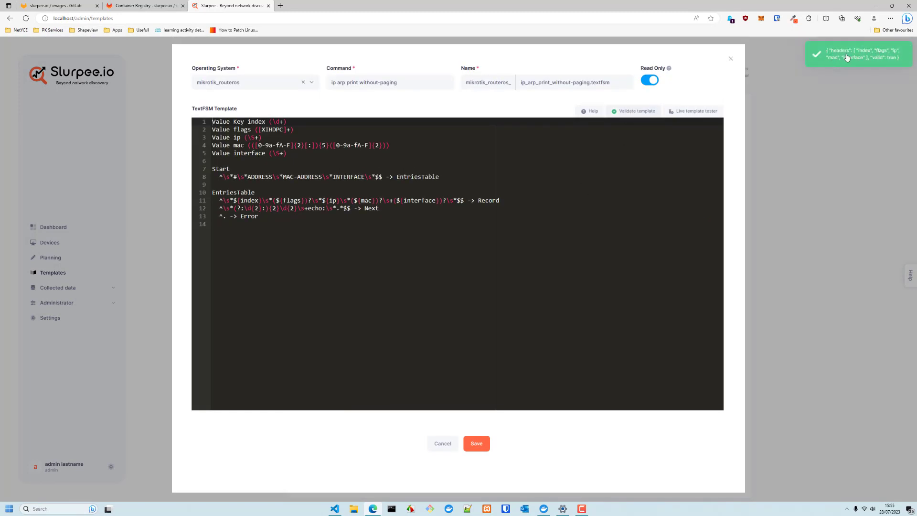
Test the ARP template live against the MikroTik device at 192.168.3.1 and review the parsed results
click(693, 111)
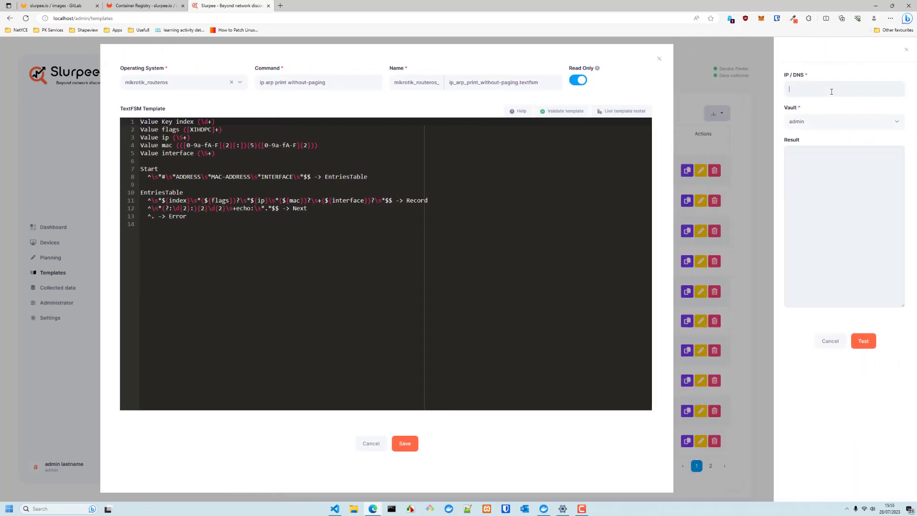
text(mik)
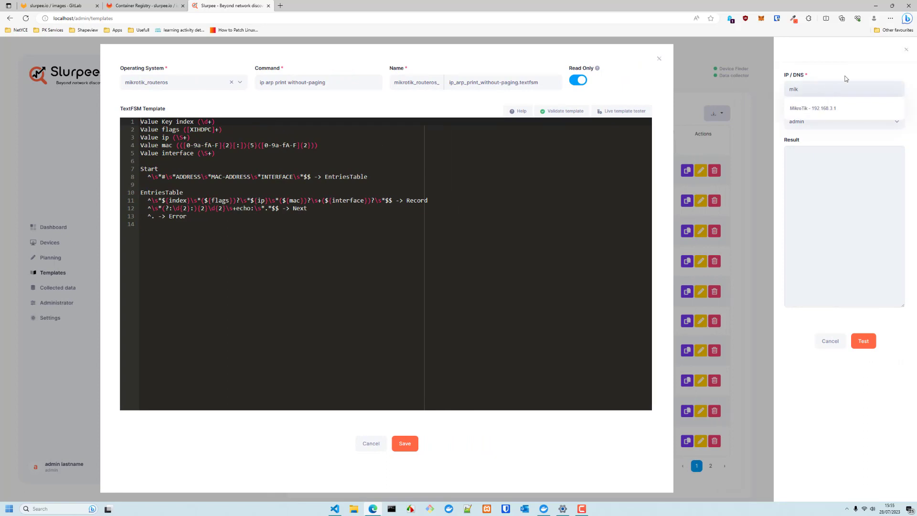
click(806, 111)
click(862, 349)
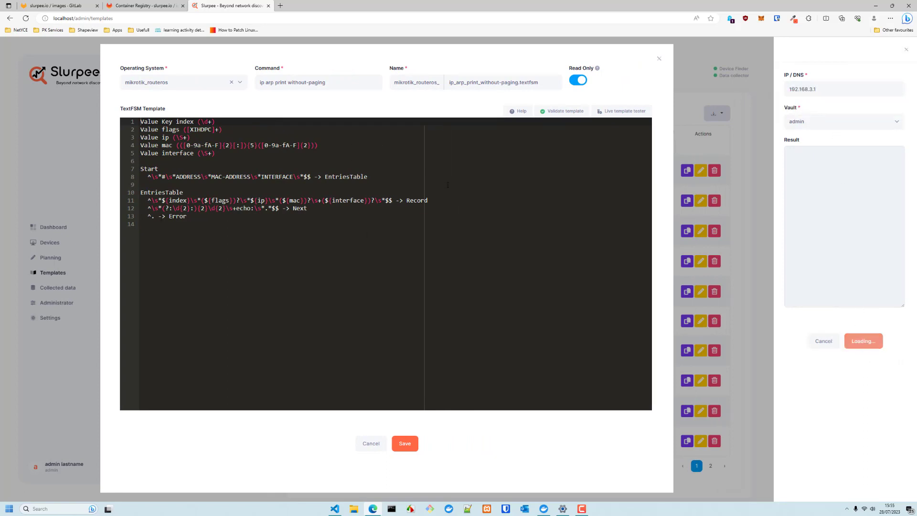
drag(793, 156, 830, 227)
click(834, 228)
scroll(837, 229, down, 11)
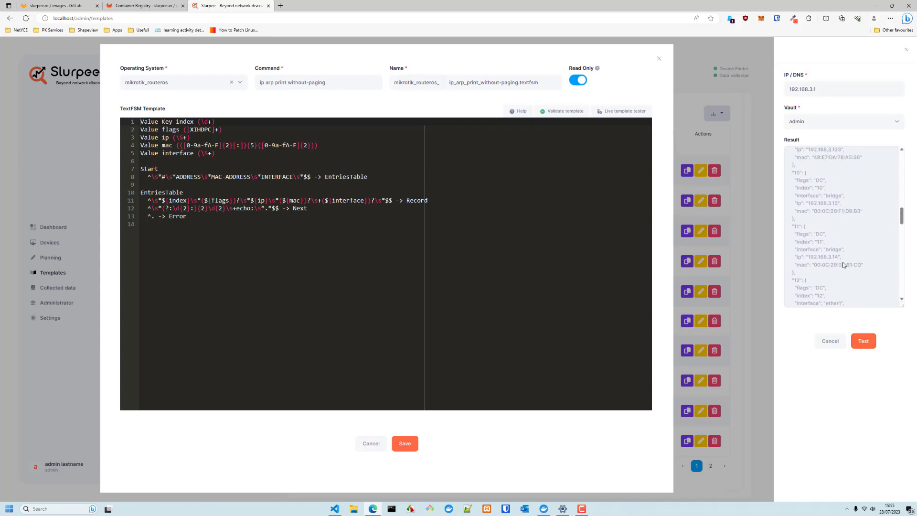
scroll(841, 261, down, 15)
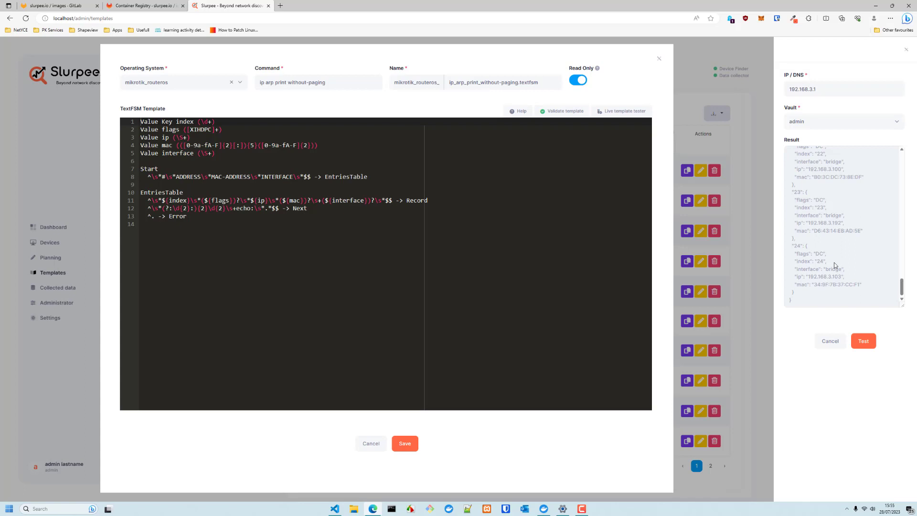
Close the test results and template editor without saving, then go to Planning
click(830, 341)
click(730, 58)
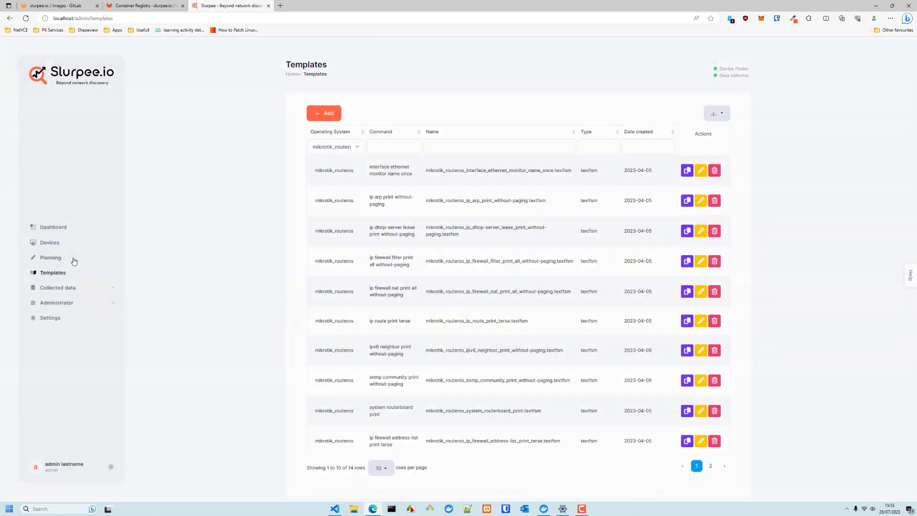
click(56, 258)
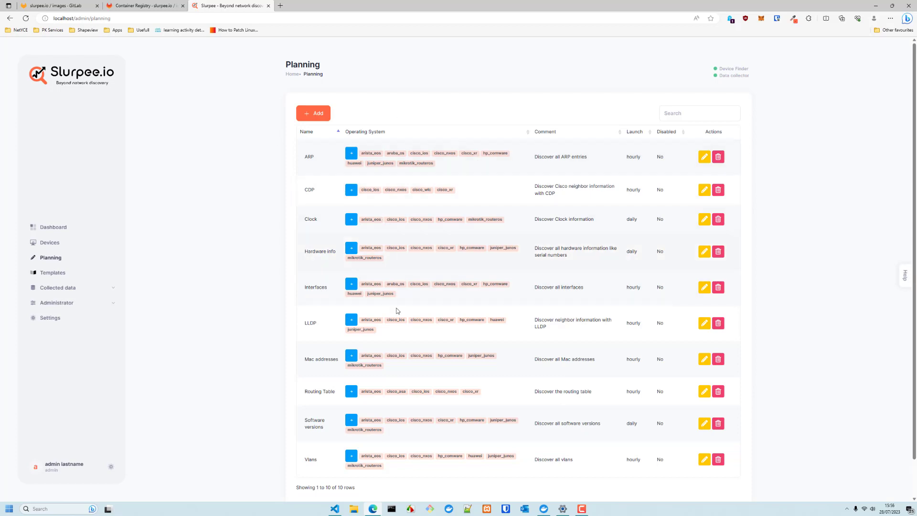
Expand the ARP plan to show its 9 OS-template mappings and report columns
click(352, 155)
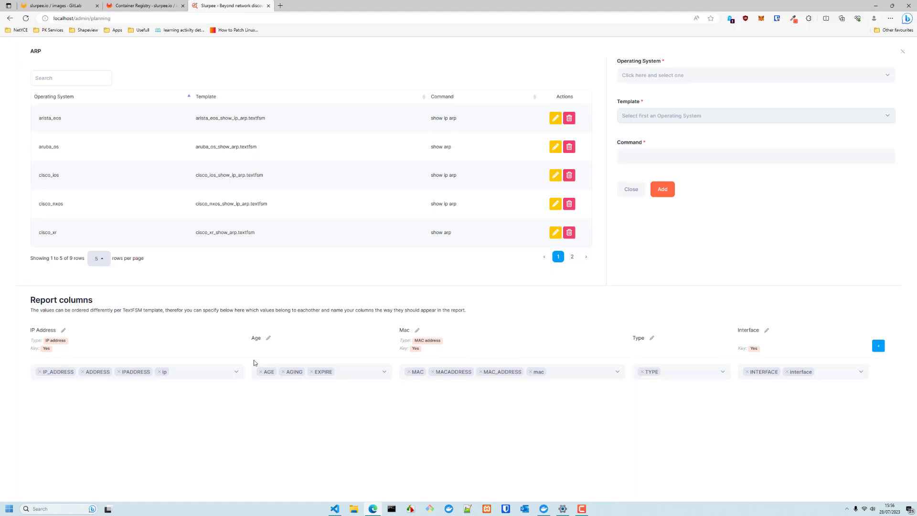
click(198, 373)
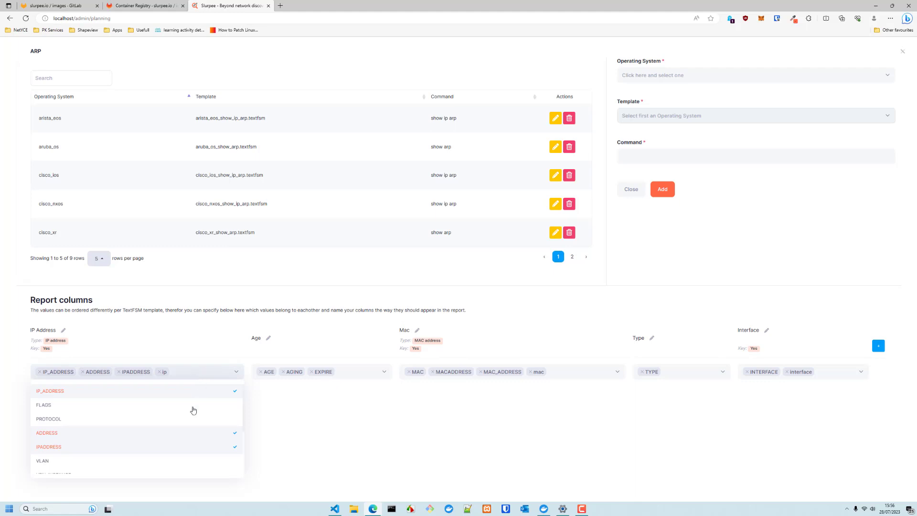
scroll(179, 417, down, 2)
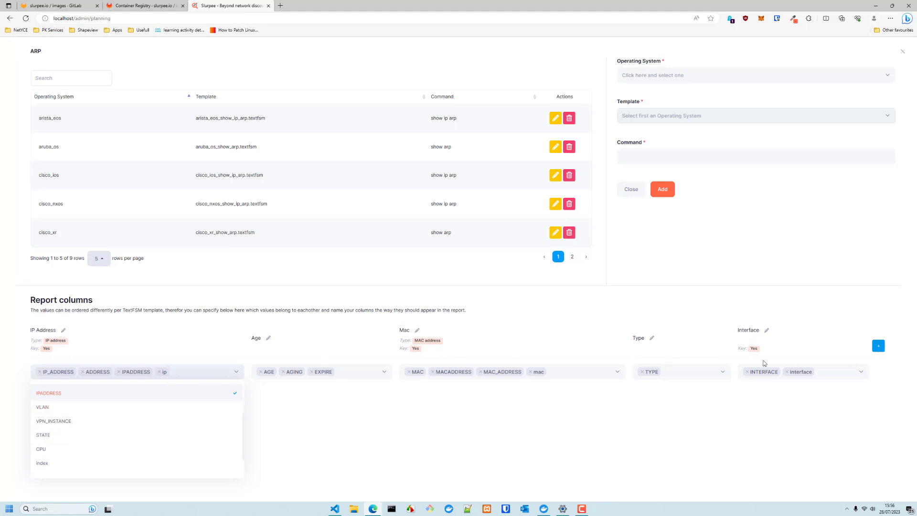
click(662, 433)
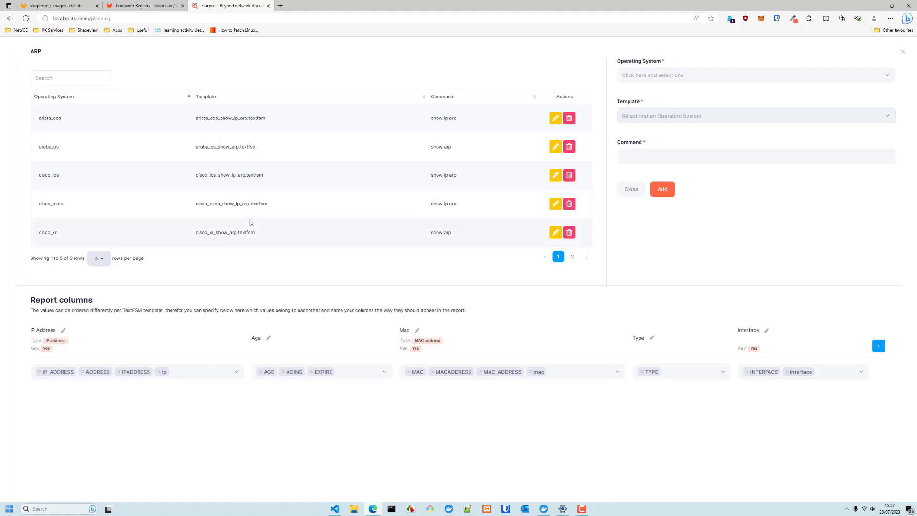
Choose cisco_nxos with template cisco_nxos_show_ip_arp.textfsm, which fills in the command show ip arp
click(676, 78)
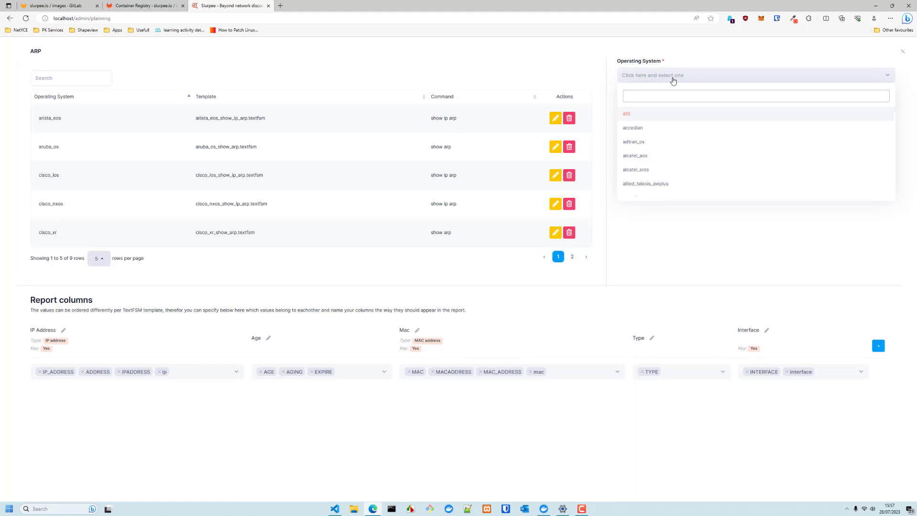
text(nexu)
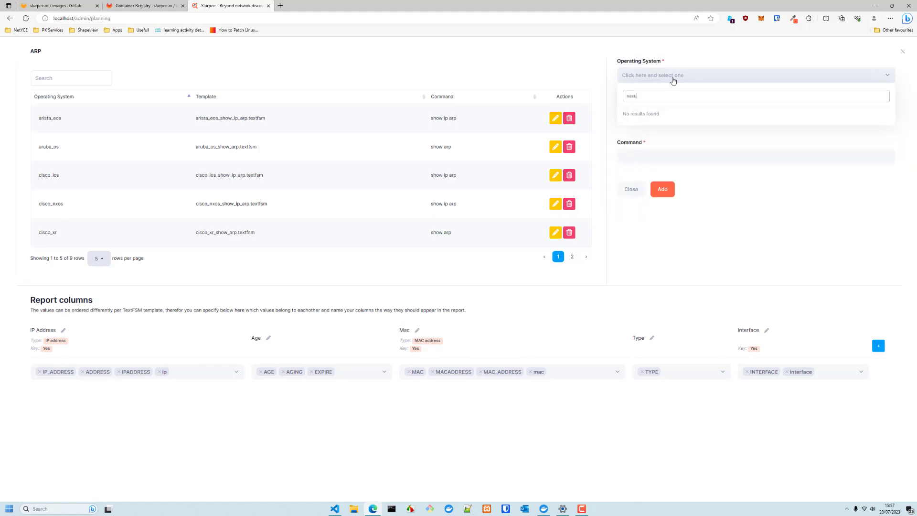
key(BackSpace)
key(BackSpace)
key(BackSpace)
text(ci)
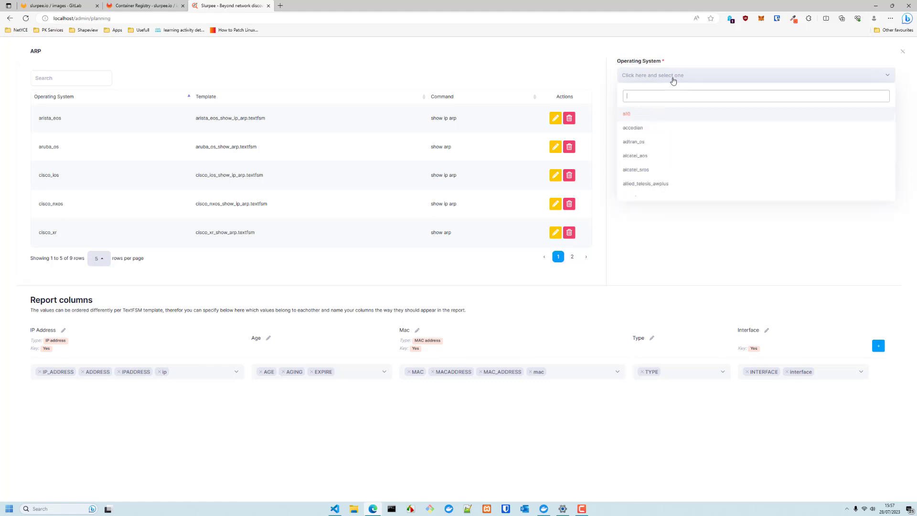
text(s)
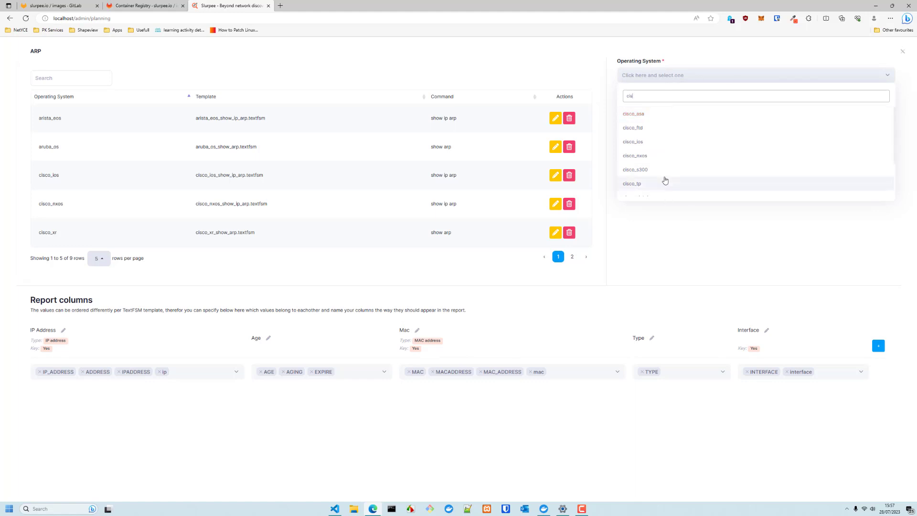
click(669, 157)
click(678, 117)
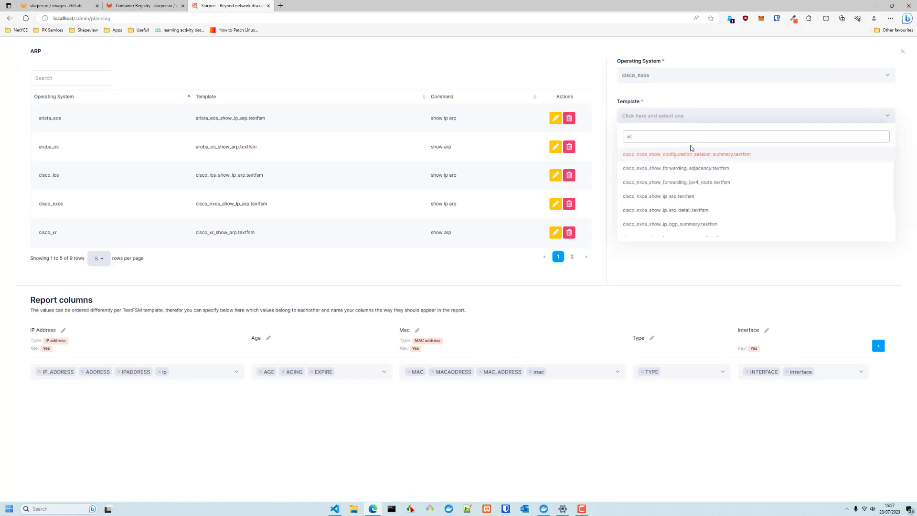
text(ar)
click(694, 197)
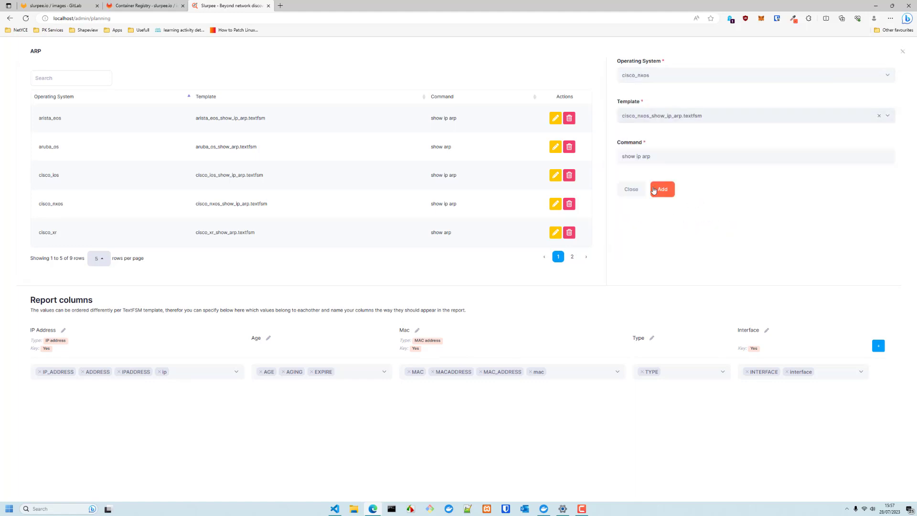
drag(652, 156, 622, 156)
Save the Age column as Text with Unique Key No, then dismiss the success notice
click(269, 339)
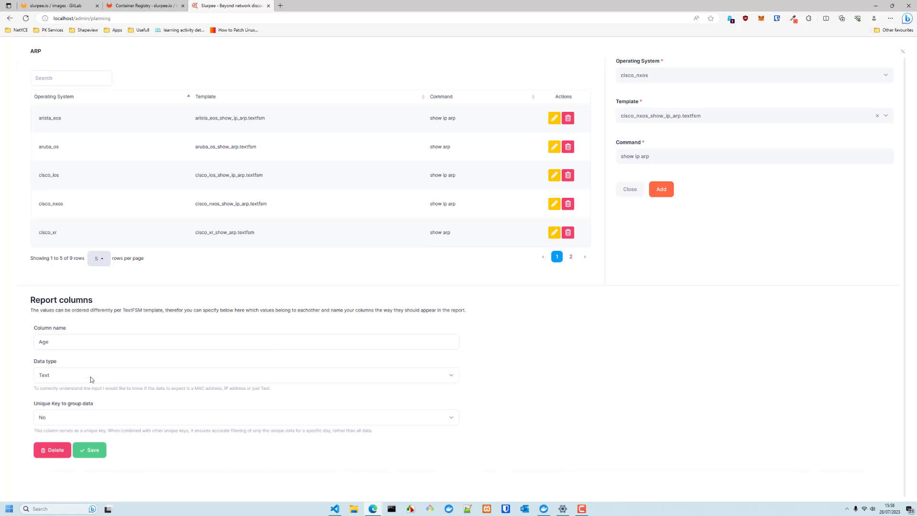
click(66, 377)
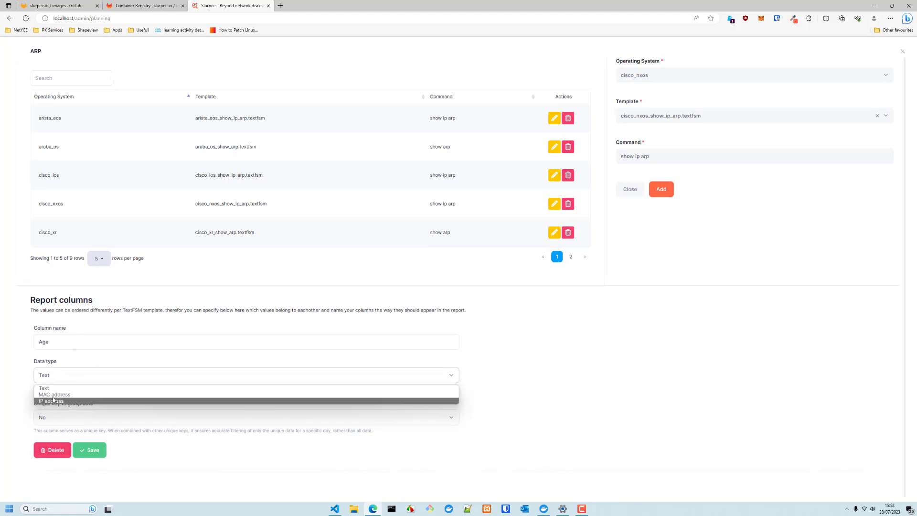
click(625, 418)
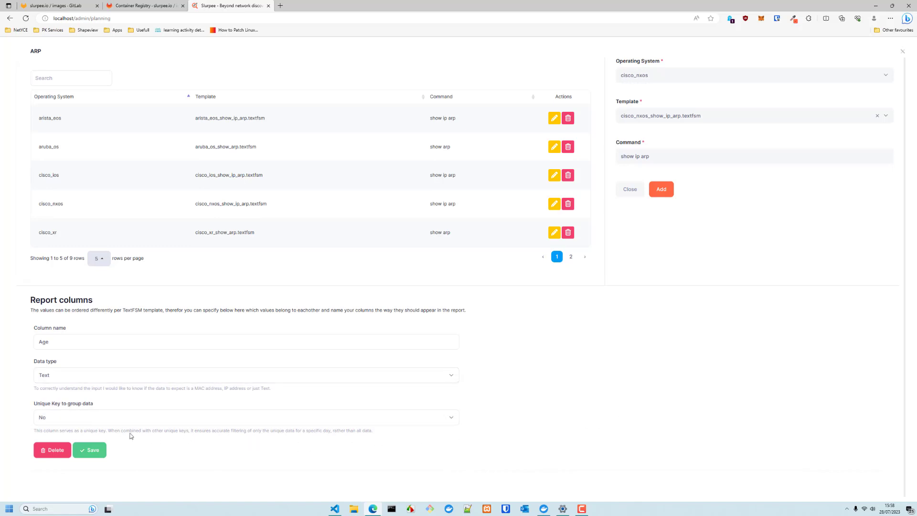
drag(33, 404, 97, 407)
click(632, 420)
click(91, 450)
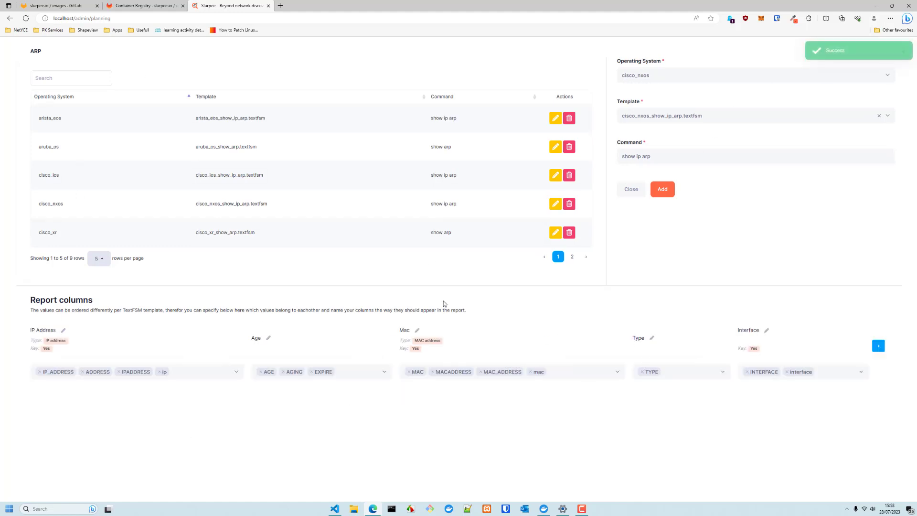
drag(413, 333, 467, 302)
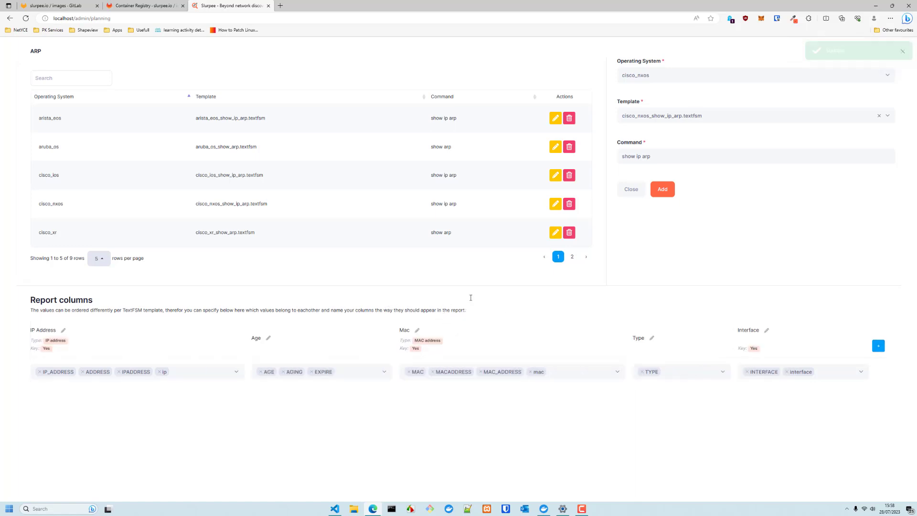
click(906, 54)
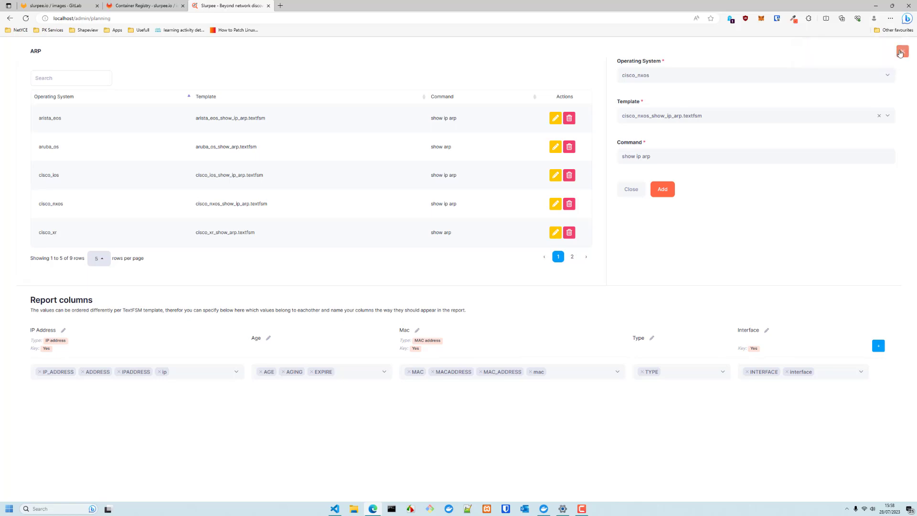
Close the ARP details, view its launch frequency options, then cancel, leaving it hourly
click(903, 52)
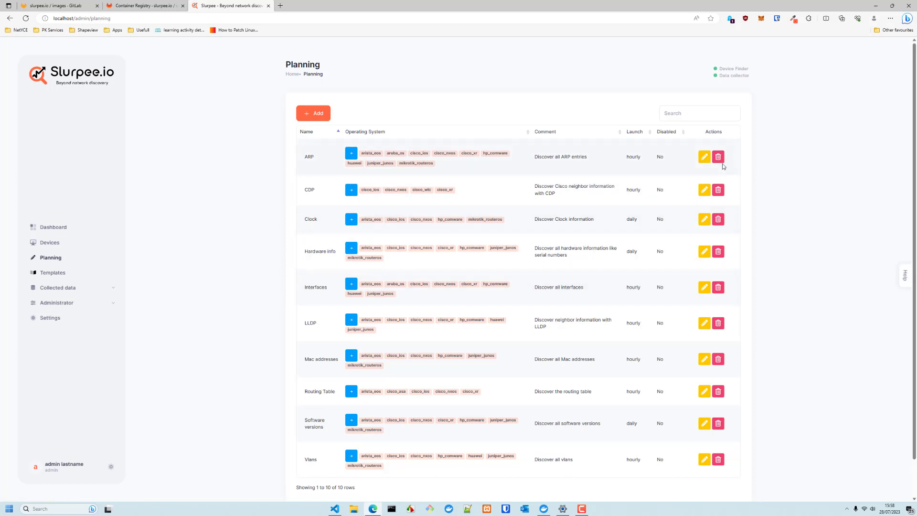
click(705, 157)
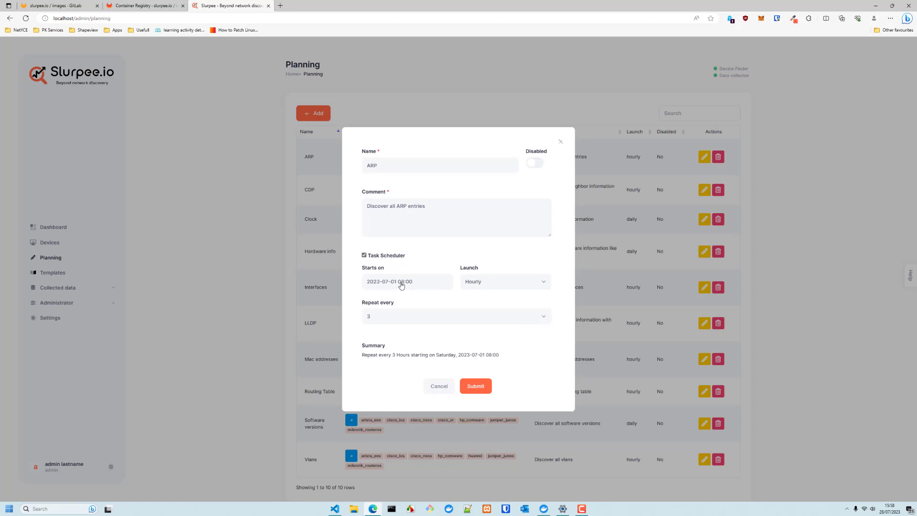
click(488, 288)
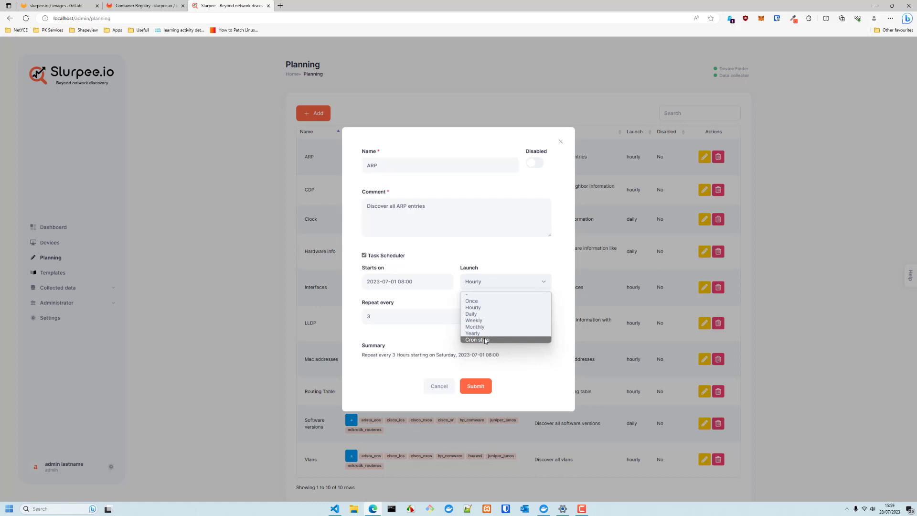
click(442, 393)
click(442, 393)
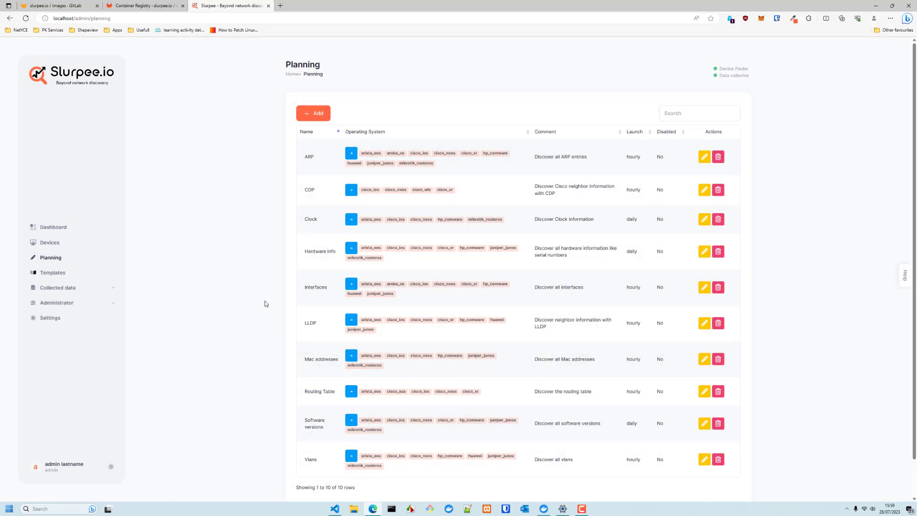
Check the still-empty ARP collected-data page, then return to the Dashboard
click(94, 293)
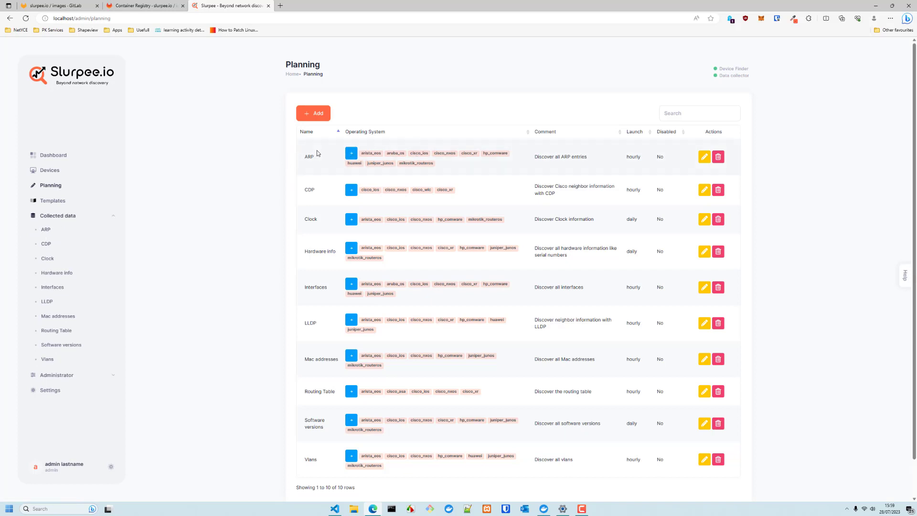
click(45, 232)
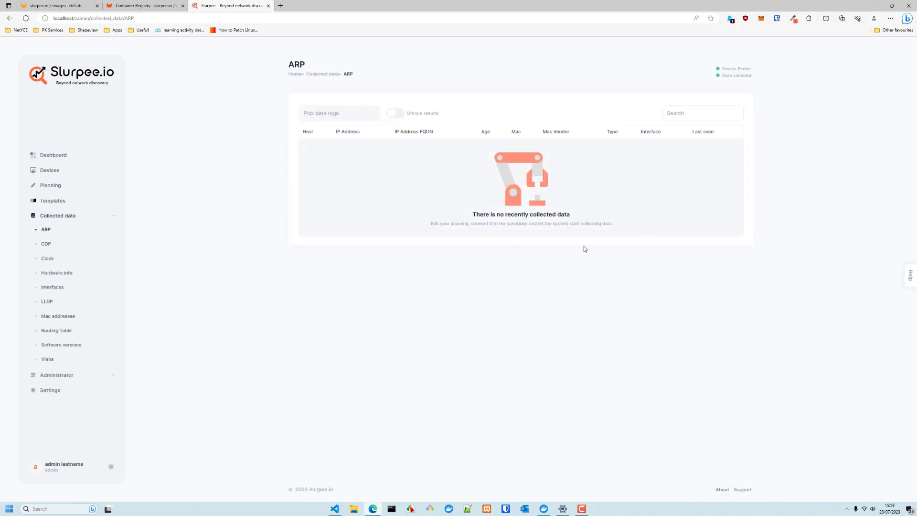
click(51, 158)
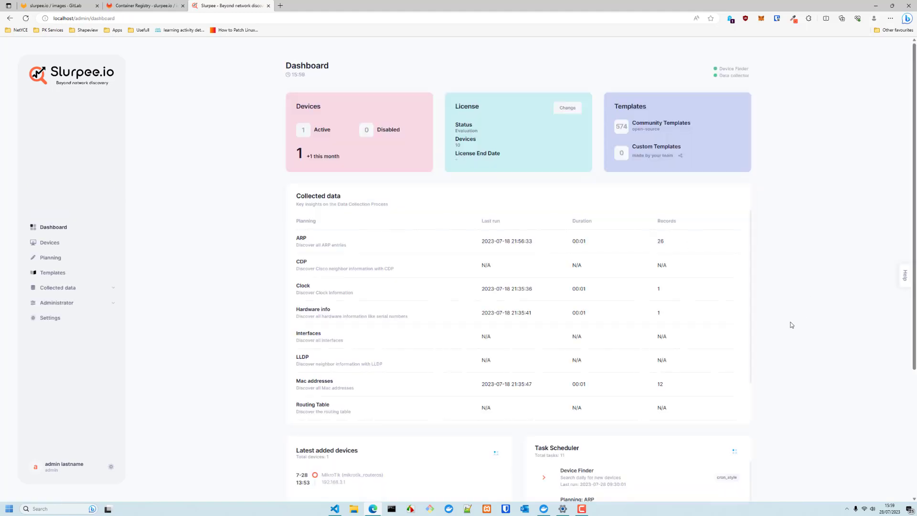
Run the ARP planning task now and reload the dashboard to see its latest run
scroll(688, 328, down, 5)
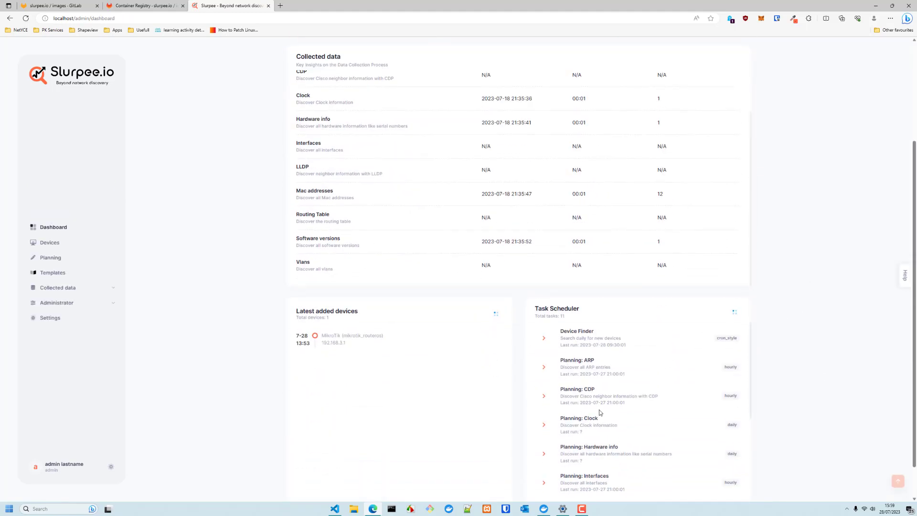
click(544, 367)
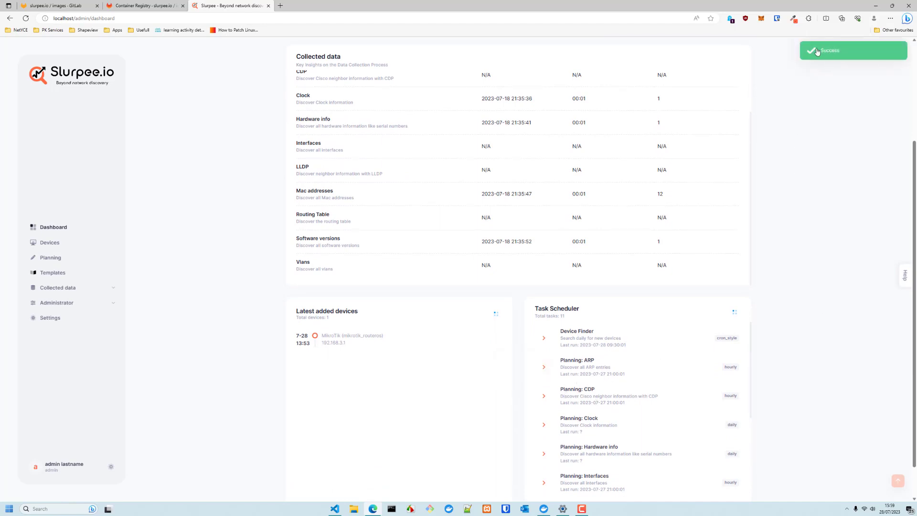
scroll(796, 363, up, 3)
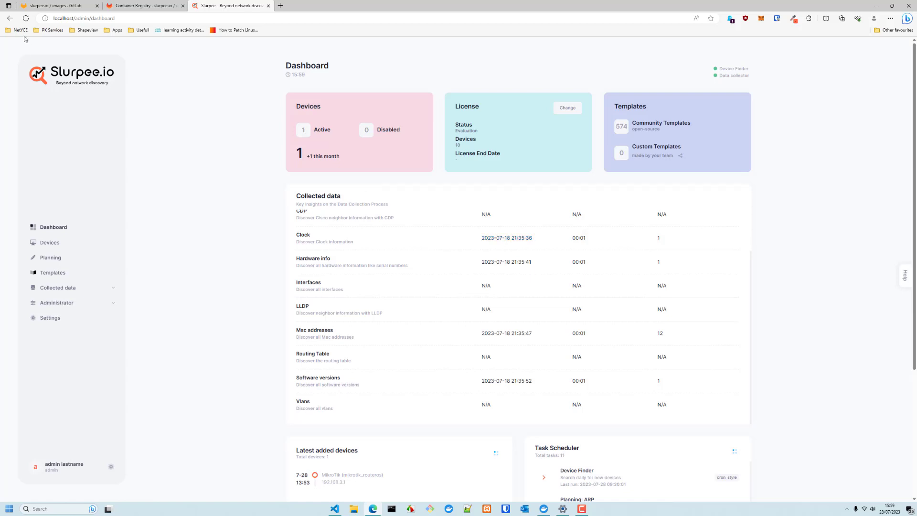
click(25, 18)
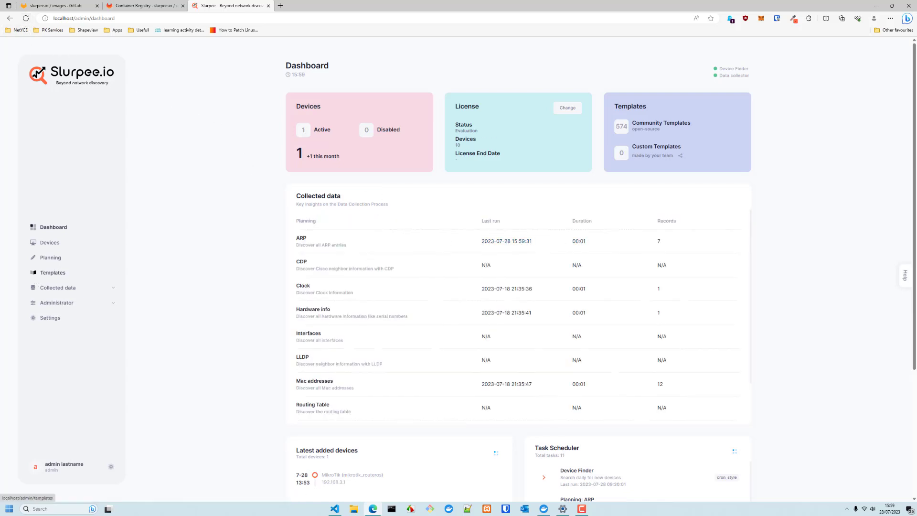
Run the Clock, Hardware info, Interfaces and CDP tasks now, then open collected ARP entries
scroll(706, 379, down, 6)
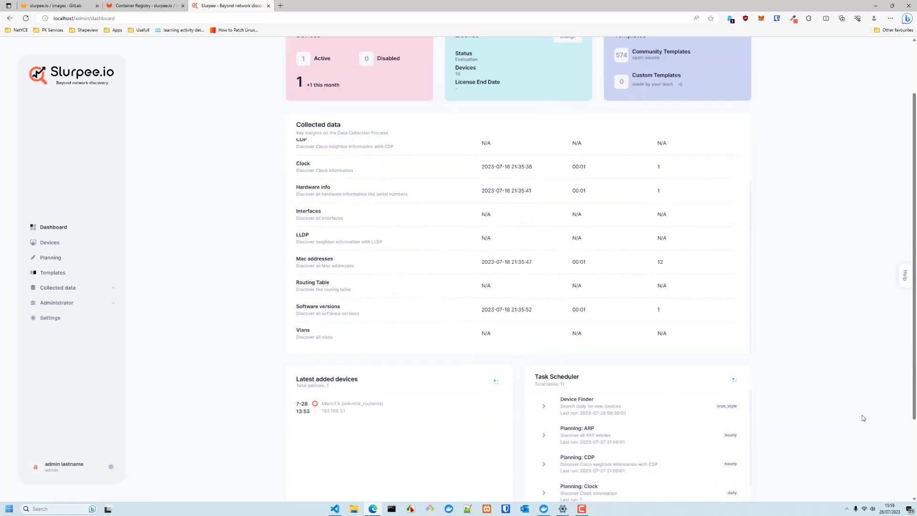
click(545, 382)
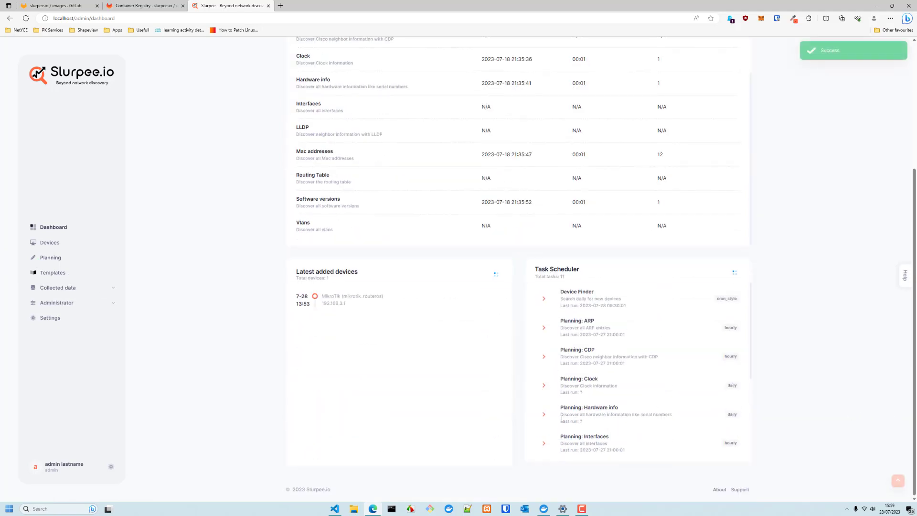
click(544, 415)
click(544, 443)
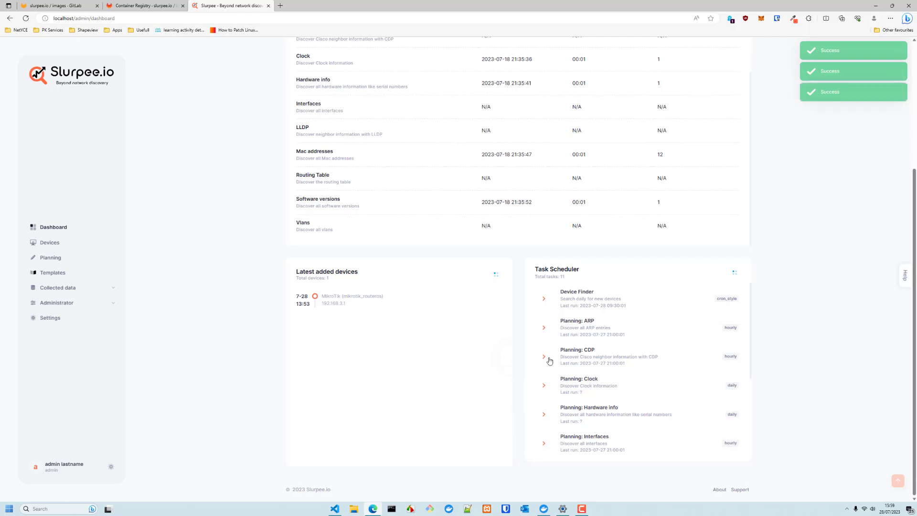
click(544, 357)
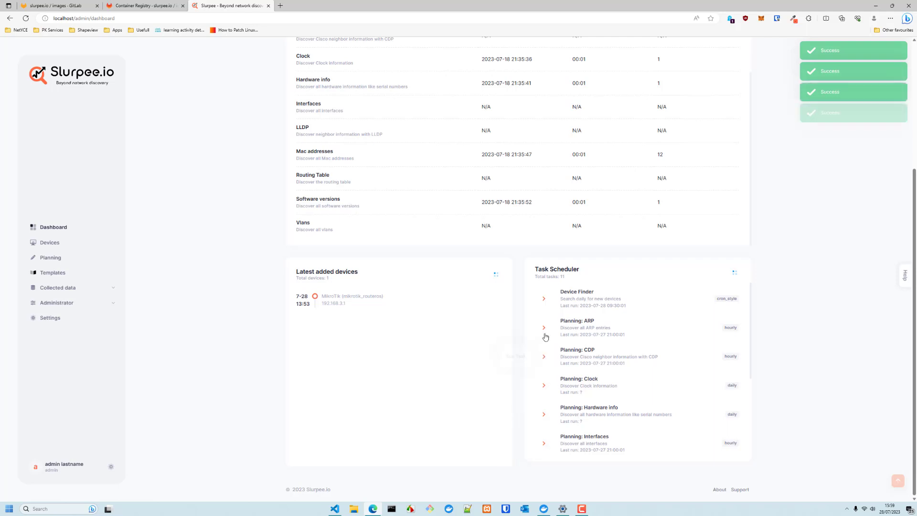
click(68, 289)
click(58, 234)
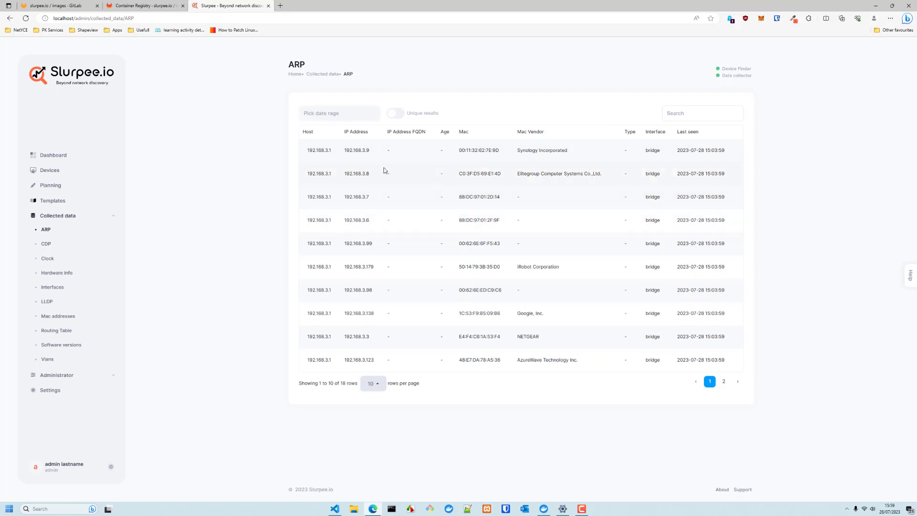
Page through the ARP entries to pages 2 and 3, then back to page 1
click(724, 381)
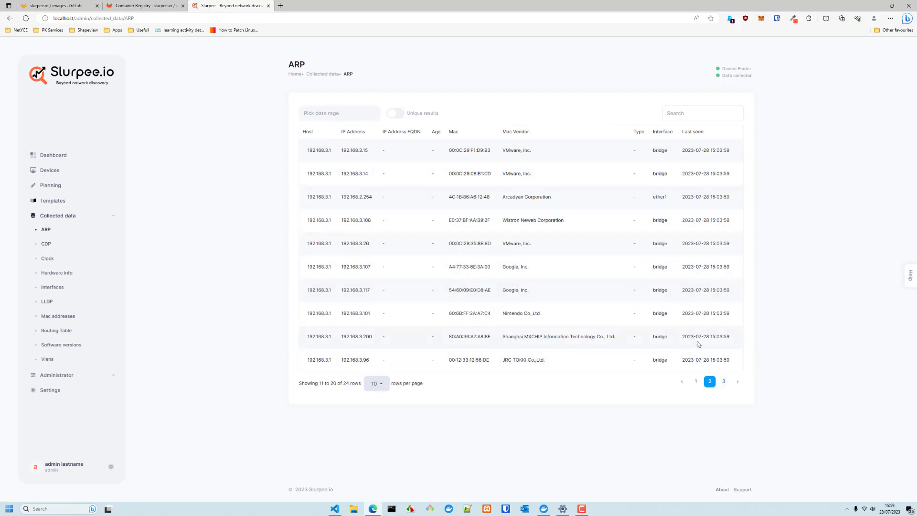
click(724, 381)
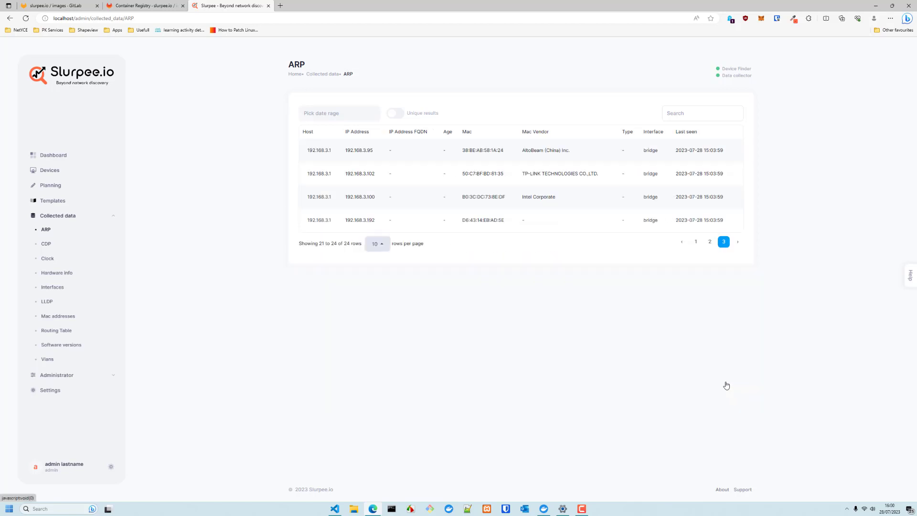
click(695, 241)
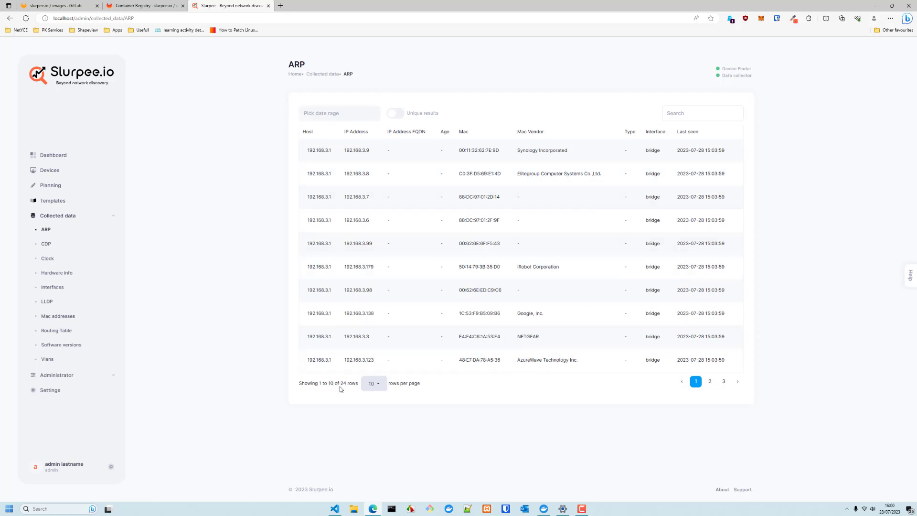
Limit the ARP entries to today, showing 24 rows, then return to the Dashboard
click(341, 115)
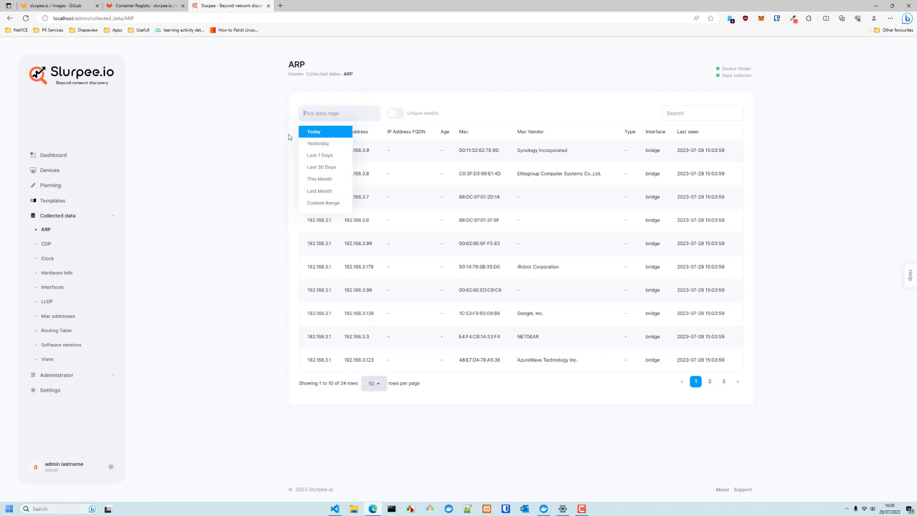
click(310, 135)
double_click(341, 383)
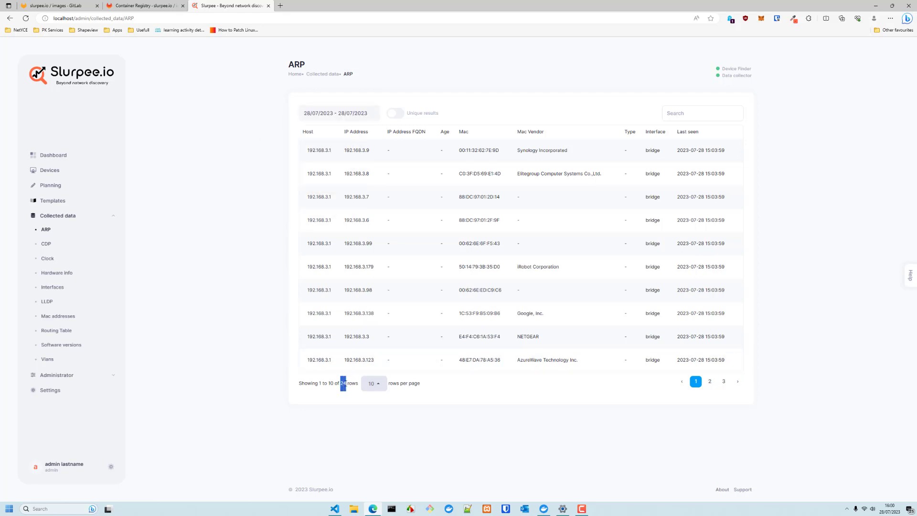
click(343, 384)
double_click(342, 384)
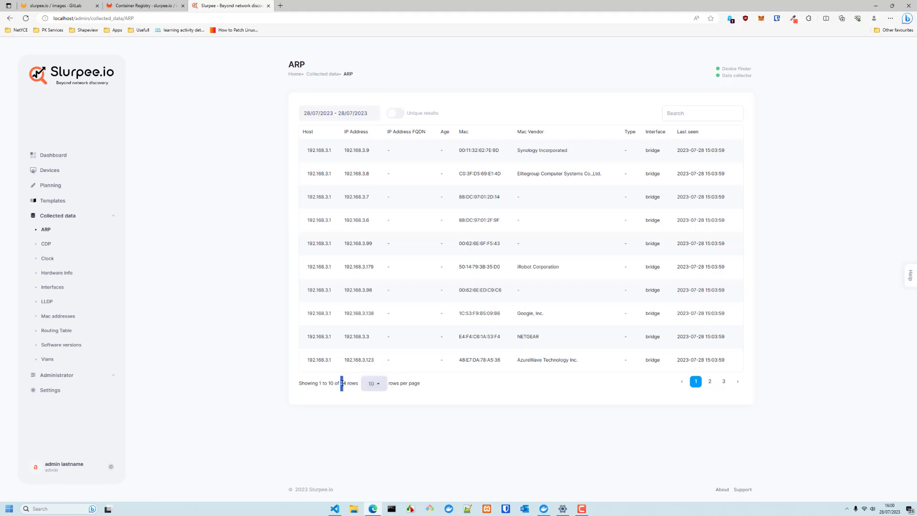
double_click(342, 384)
click(42, 155)
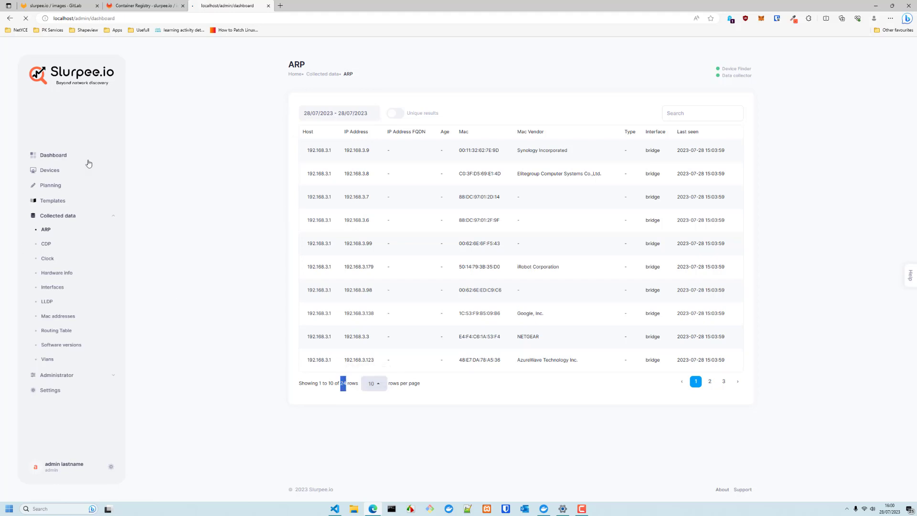
scroll(742, 387, down, 5)
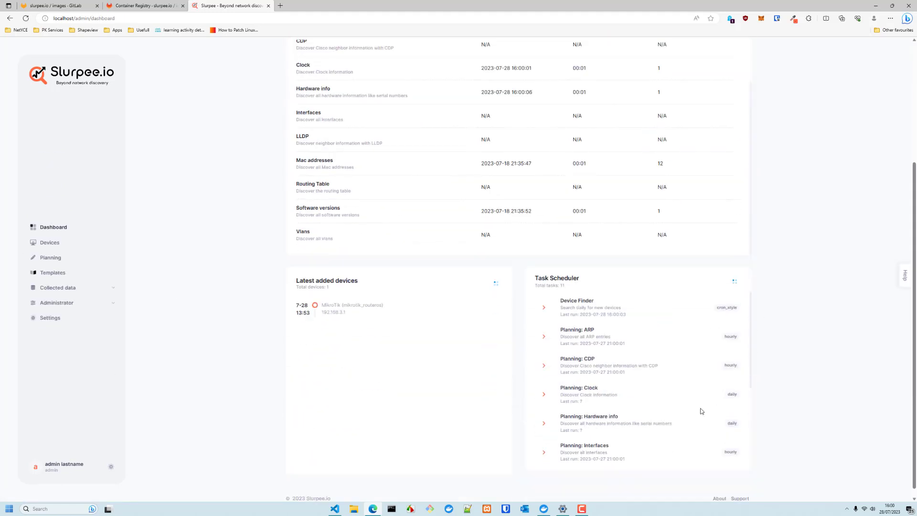
Rerun the ARP collection, then open and reload the collected ARP table
click(544, 327)
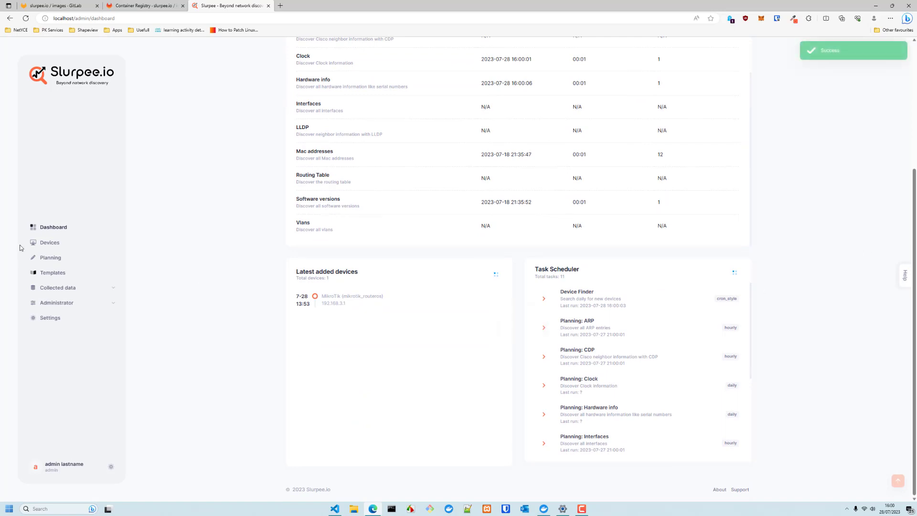
click(58, 287)
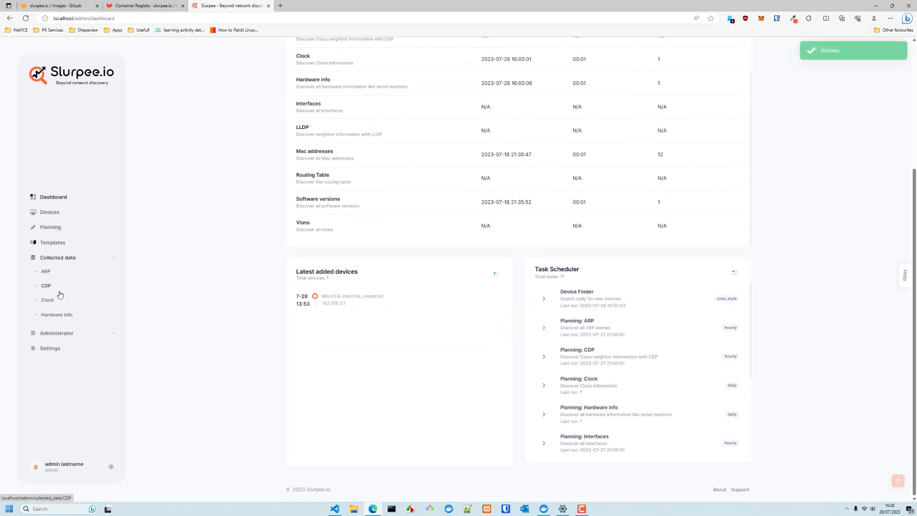
click(45, 229)
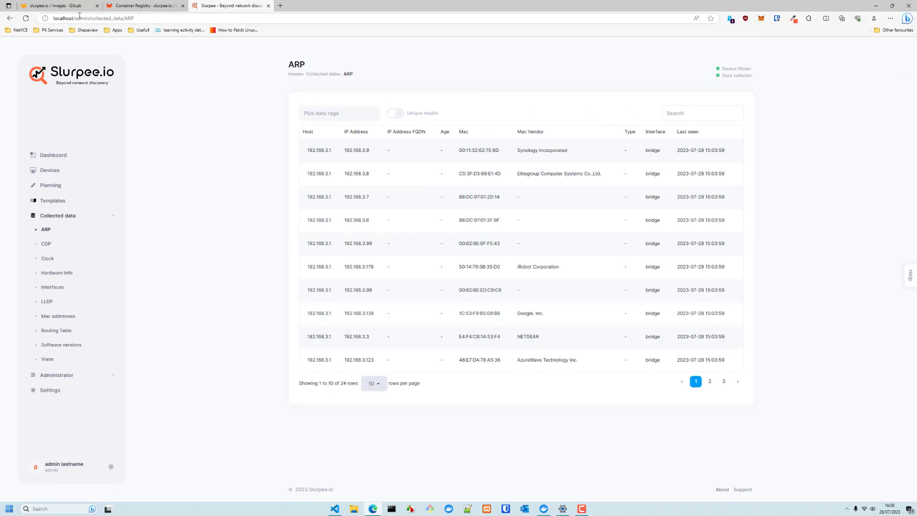
click(30, 20)
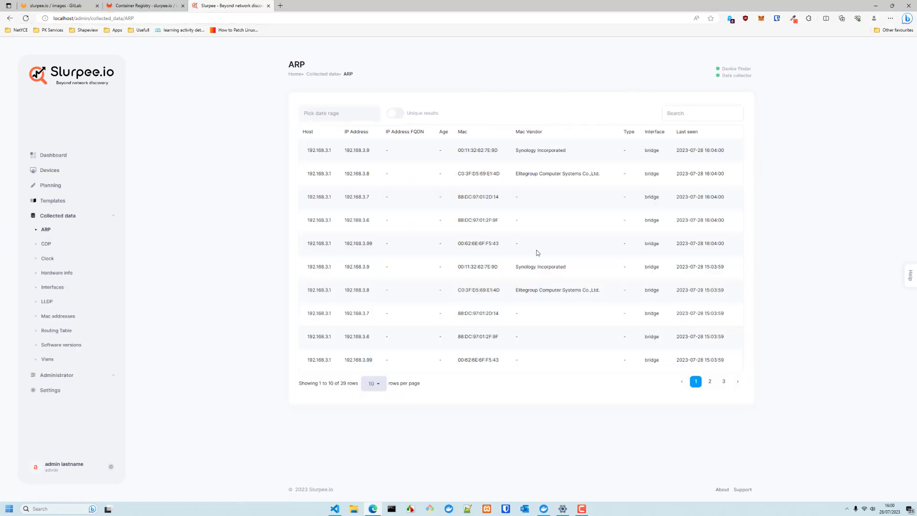
click(26, 19)
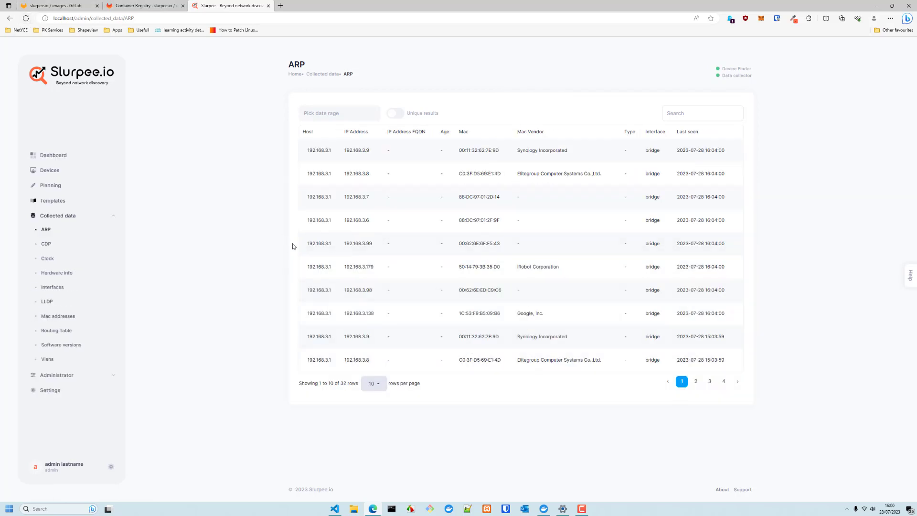
Try Unique results and Yesterday, then show today's 49 entries and jump to page 4
click(395, 115)
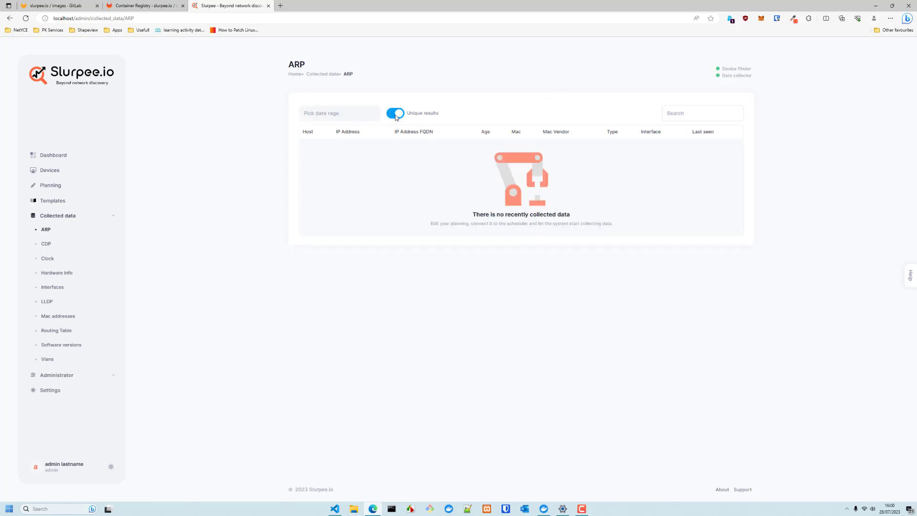
click(396, 115)
click(345, 115)
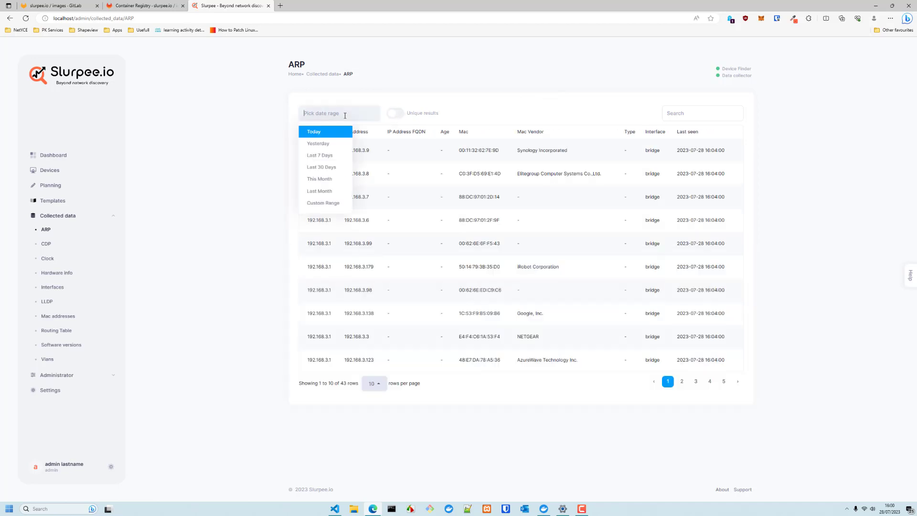
click(328, 144)
click(392, 116)
click(391, 115)
click(339, 115)
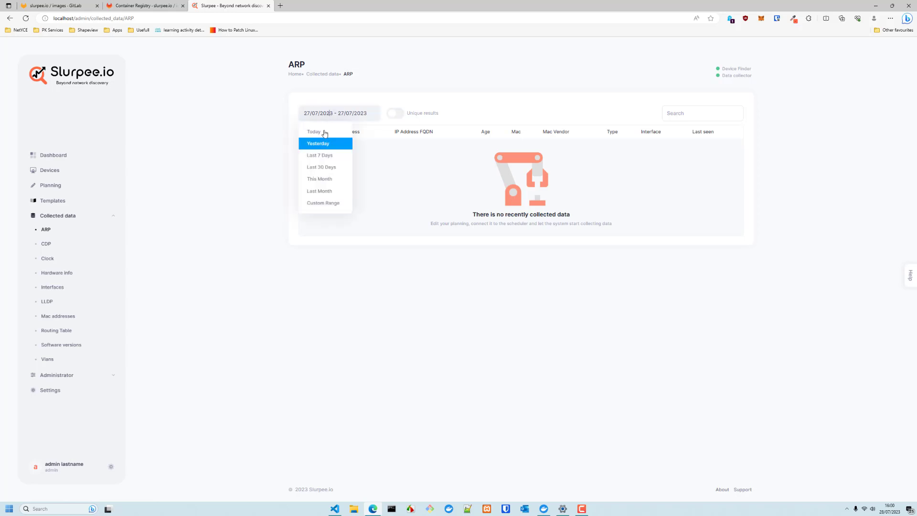
click(322, 141)
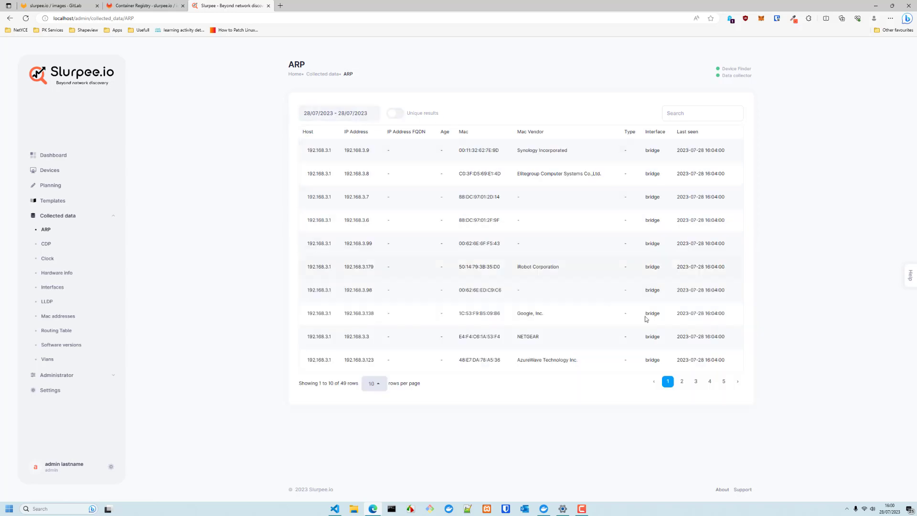
click(710, 382)
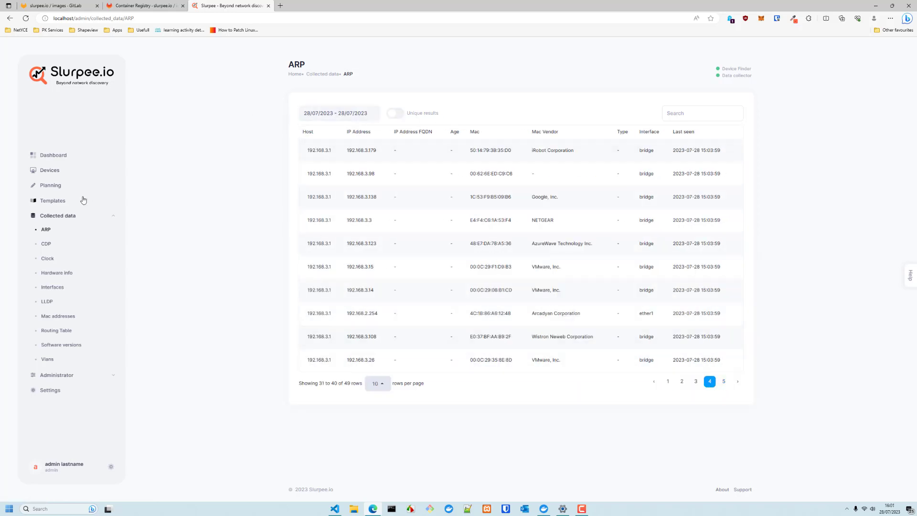
click(55, 187)
Review the ARP plan's per-OS templates, close its details, and expand Collected data
click(351, 153)
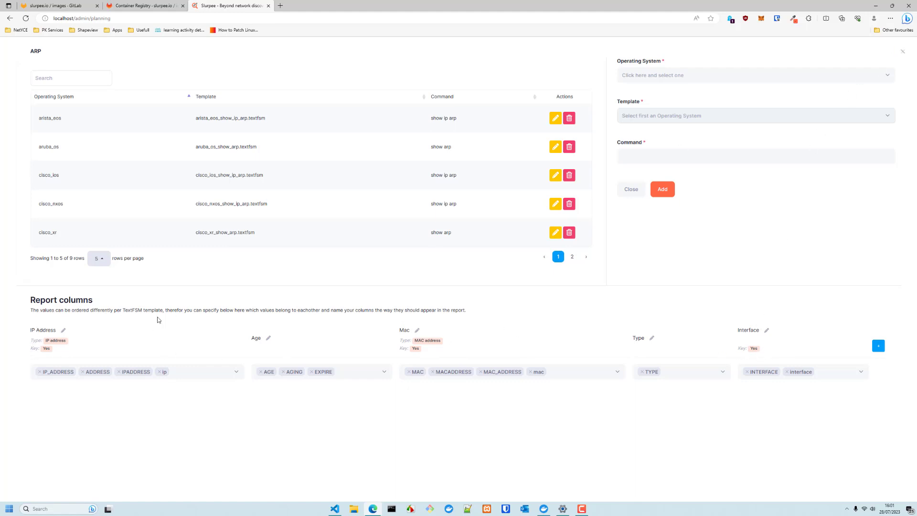
click(902, 52)
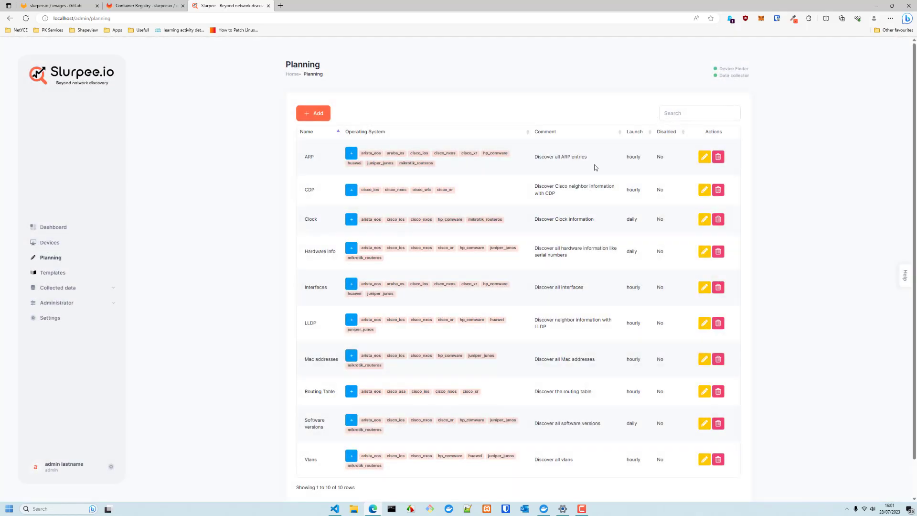
click(57, 288)
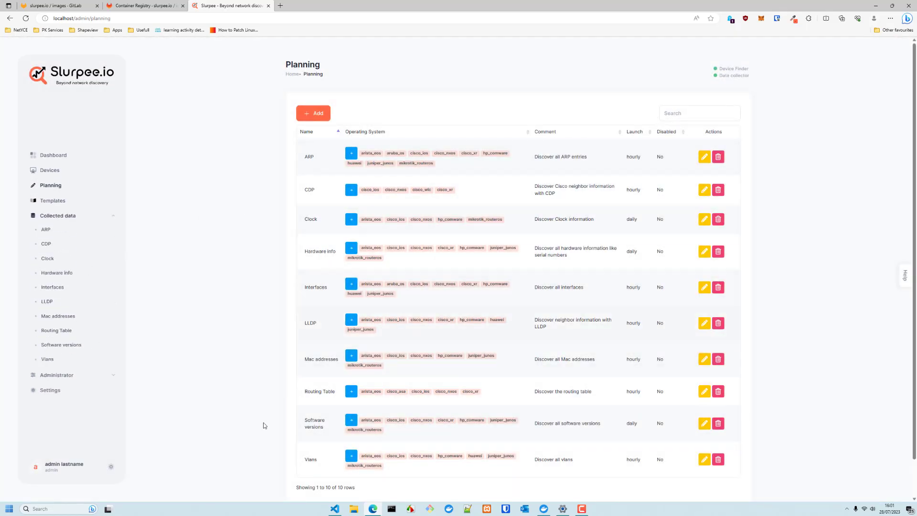
Browse the collected Clock, Interfaces, Software versions, VLAN, routing table, MAC address and hardware data, then return to the Dashboard
click(48, 260)
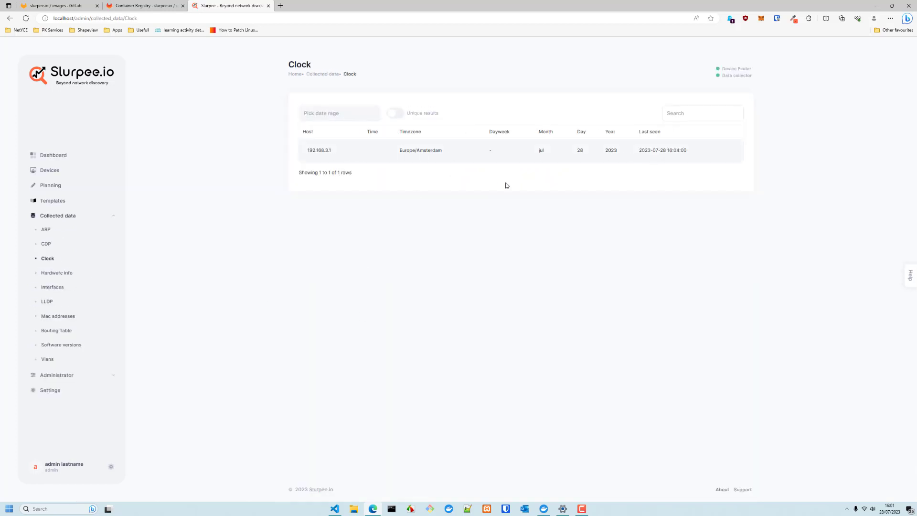
click(53, 288)
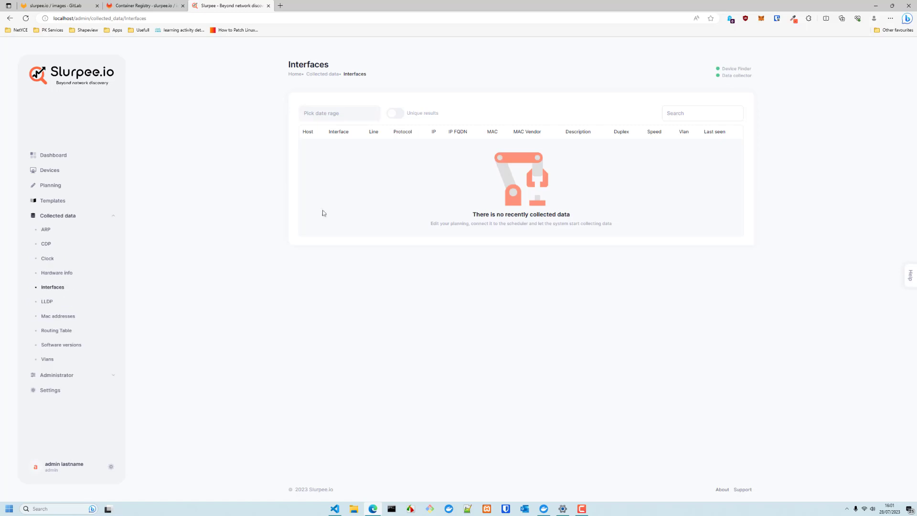
click(61, 345)
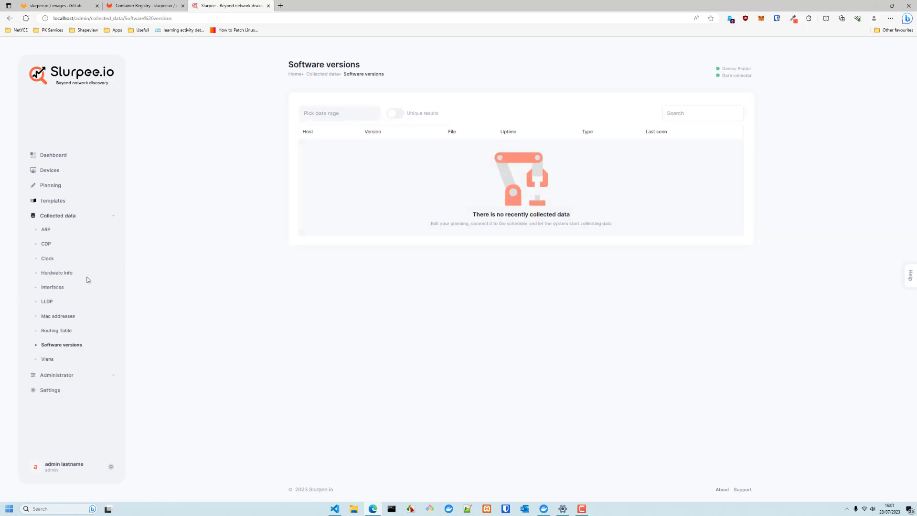
click(47, 359)
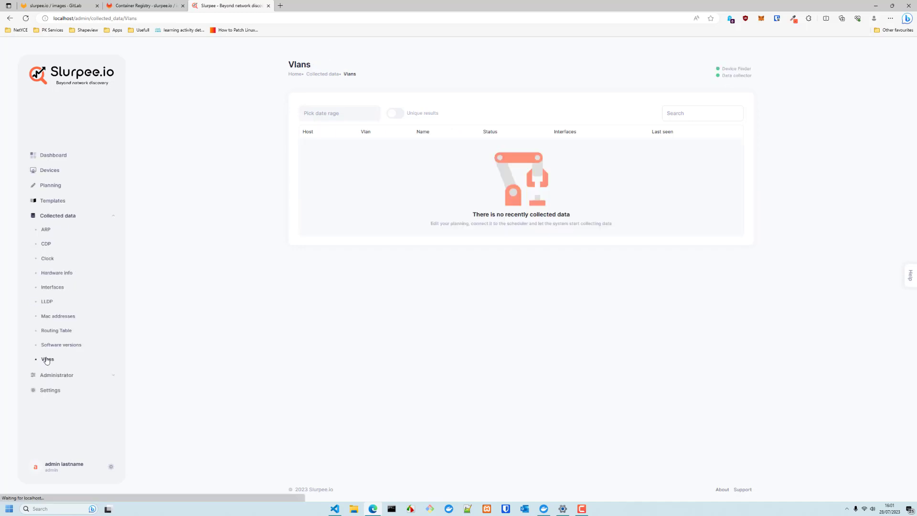
click(55, 331)
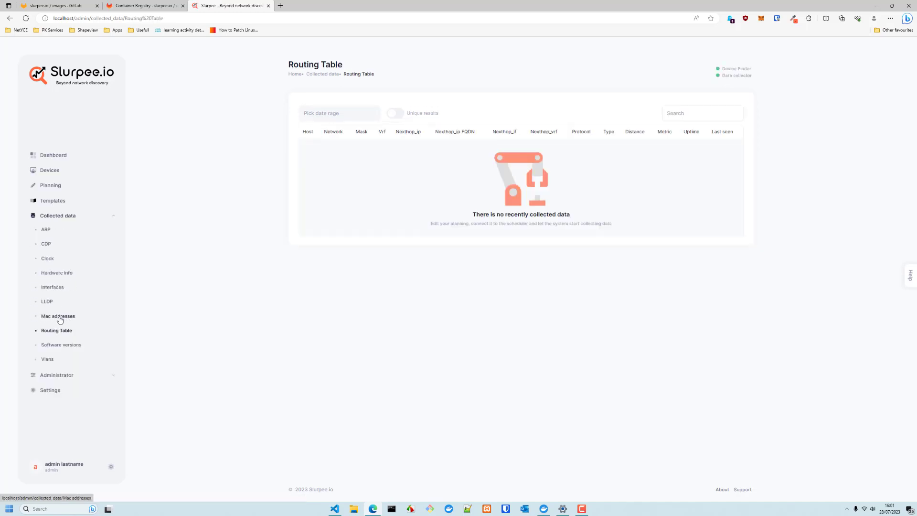
click(60, 317)
click(52, 272)
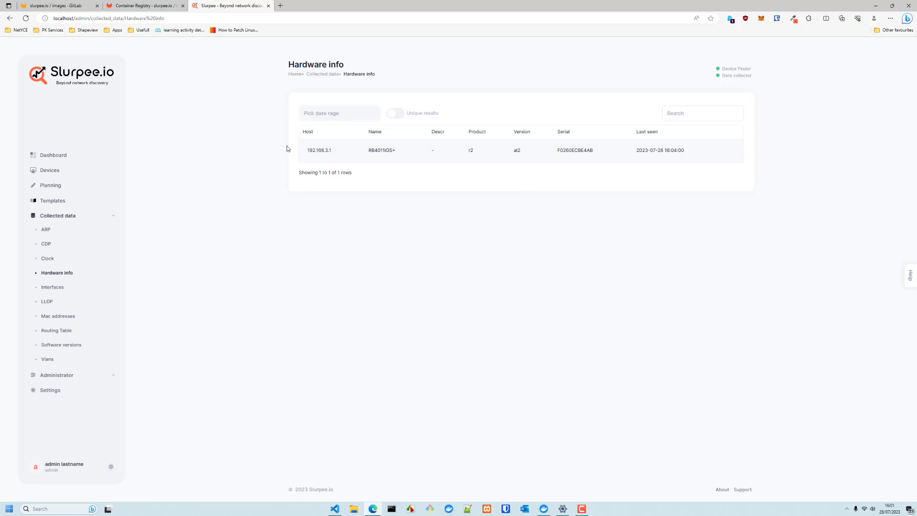
click(49, 153)
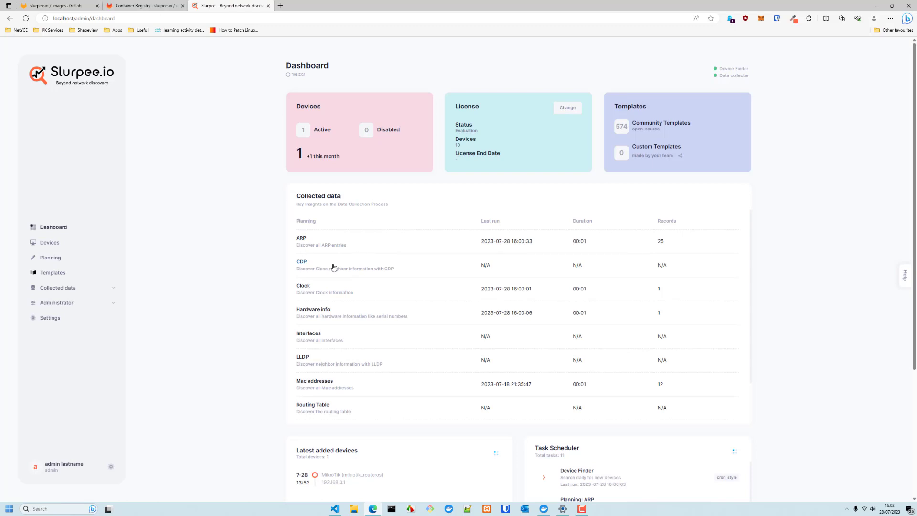
Open Slurpee's REST API documentation in Swagger UI from the Help support panel
scroll(335, 267, down, 1)
scroll(337, 268, up, 1)
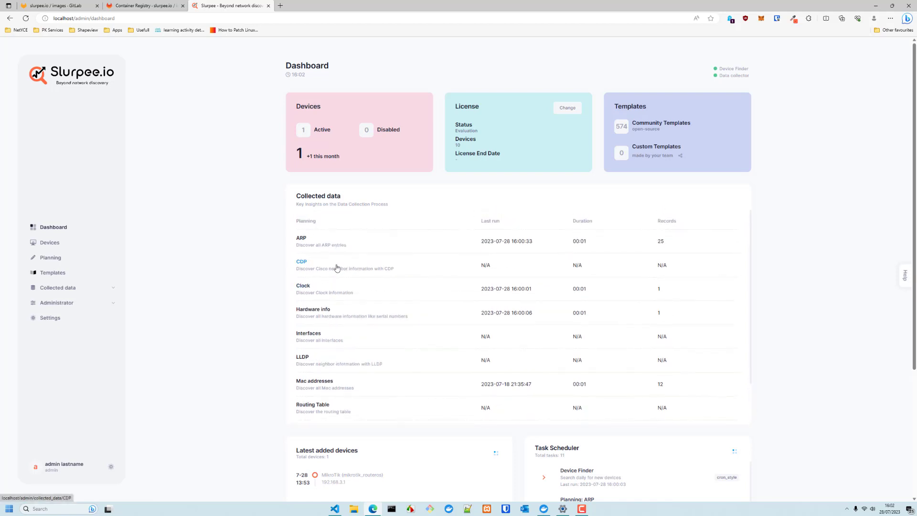
click(904, 275)
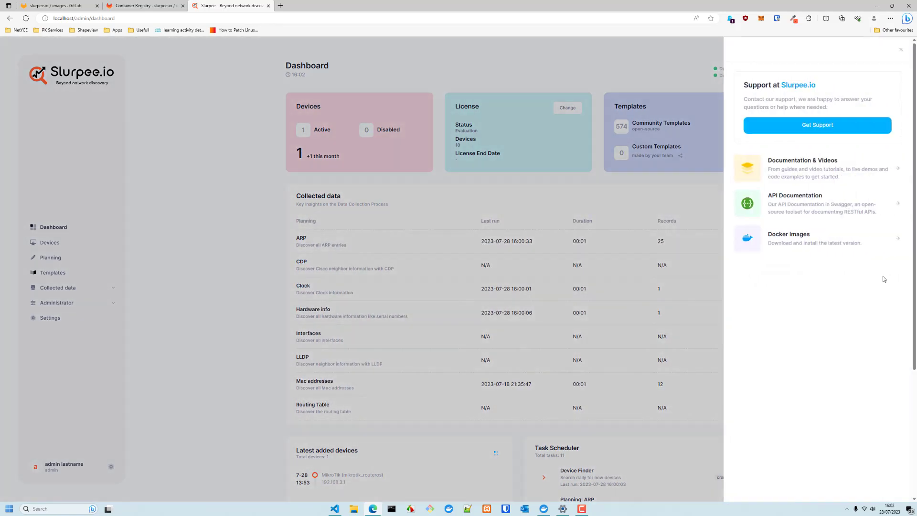
click(794, 196)
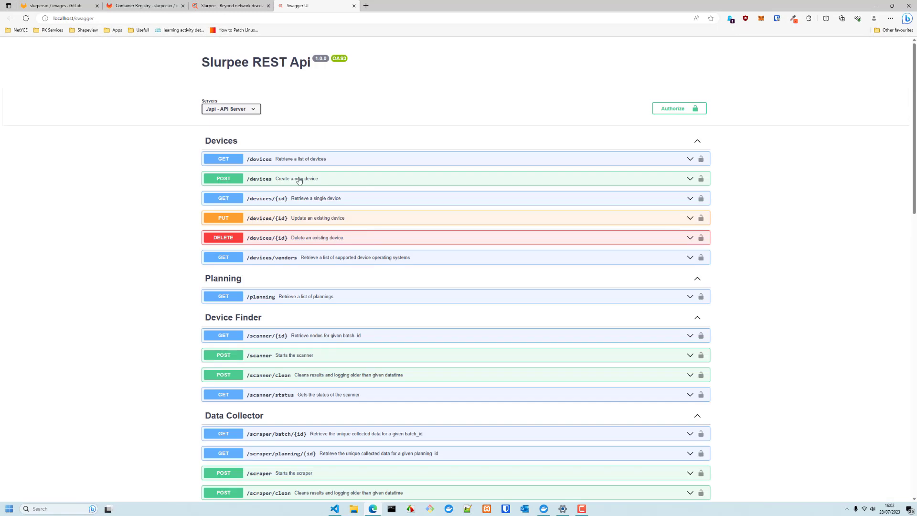
Run the GET /devices request and review the returned device list
click(330, 159)
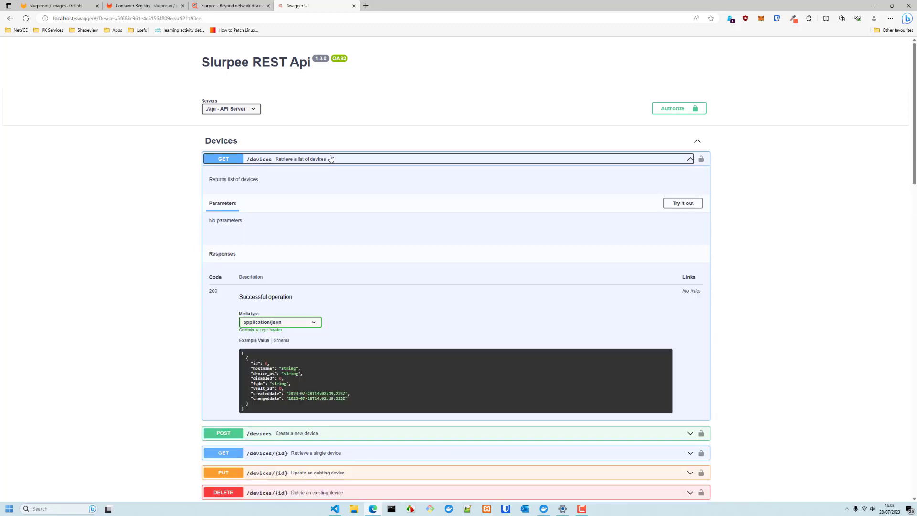
click(681, 204)
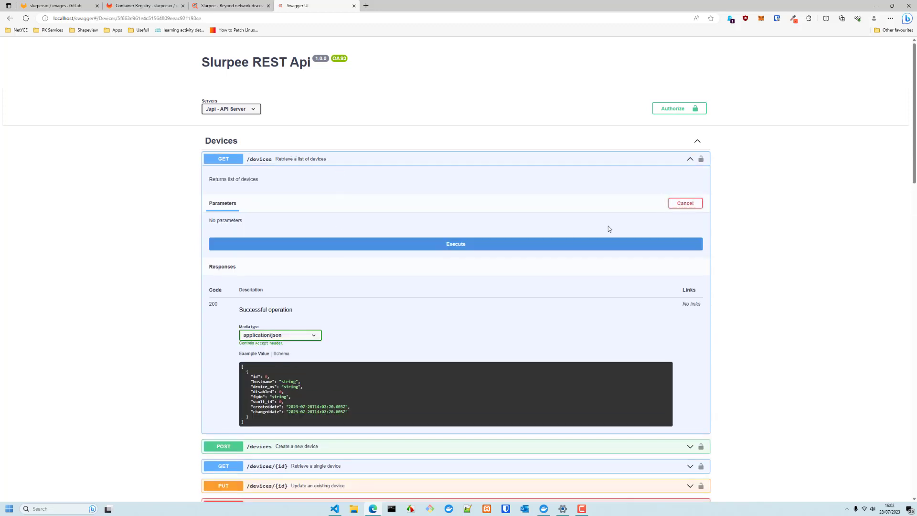
click(465, 246)
drag(248, 392, 293, 445)
scroll(118, 346, down, 13)
scroll(327, 272, up, 1)
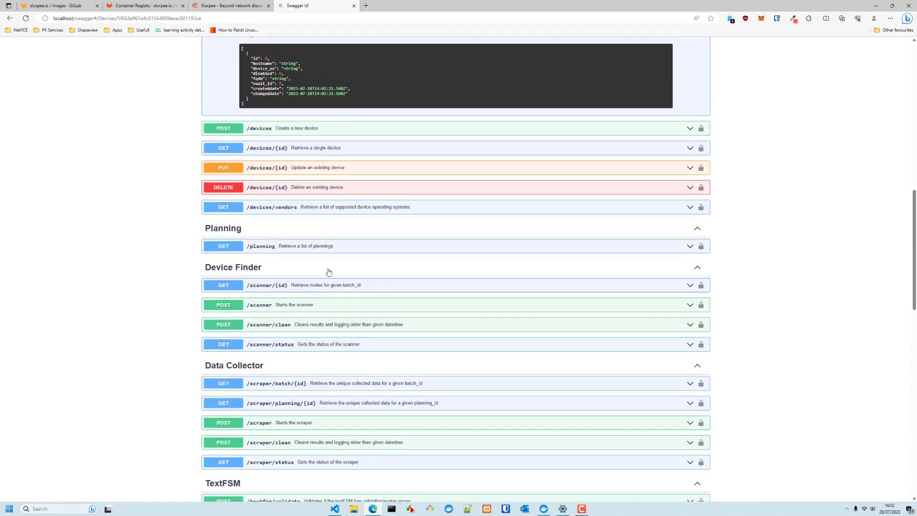
Run the GET /planning request, read the plannings including ARP with id 8, then collapse it
click(337, 256)
click(683, 300)
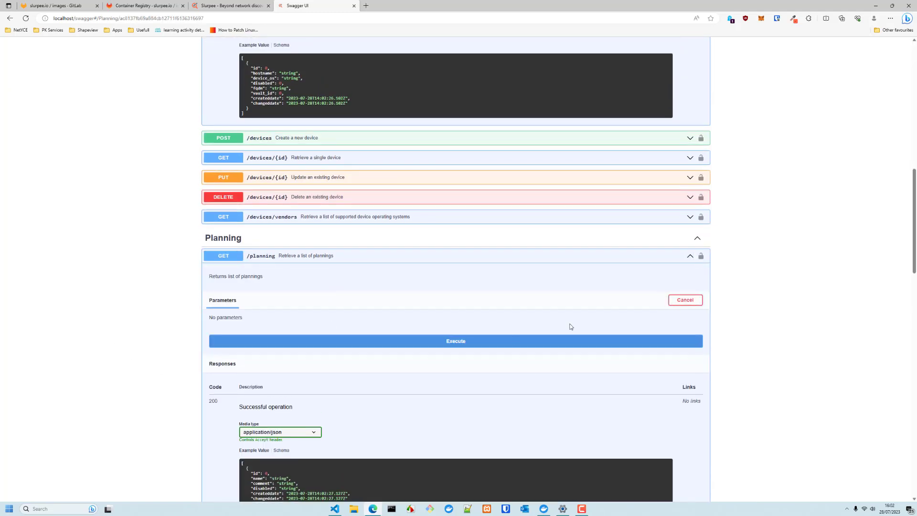
click(444, 341)
scroll(420, 392, down, 3)
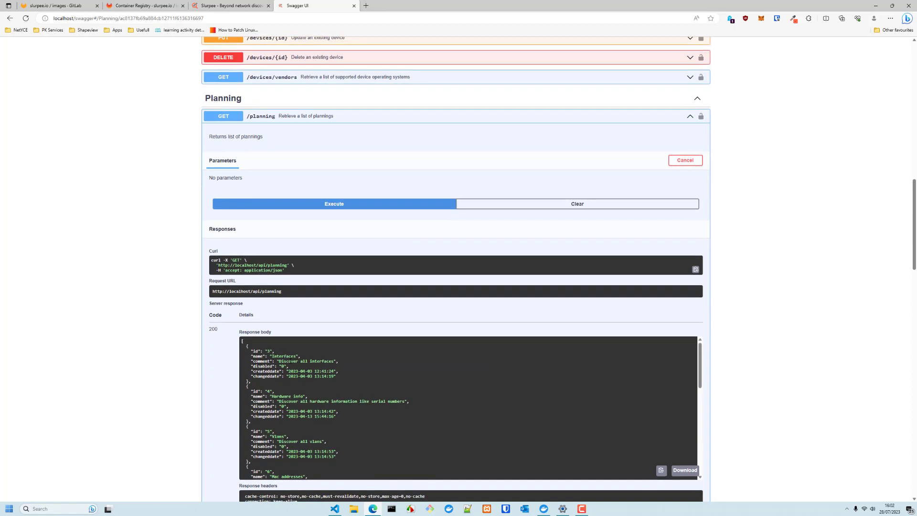
scroll(302, 429, down, 2)
scroll(302, 429, down, 3)
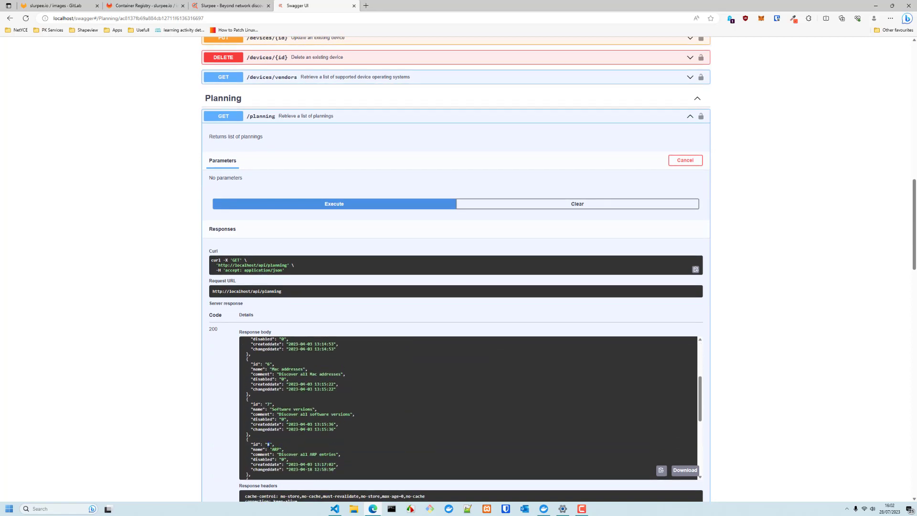
scroll(139, 389, down, 4)
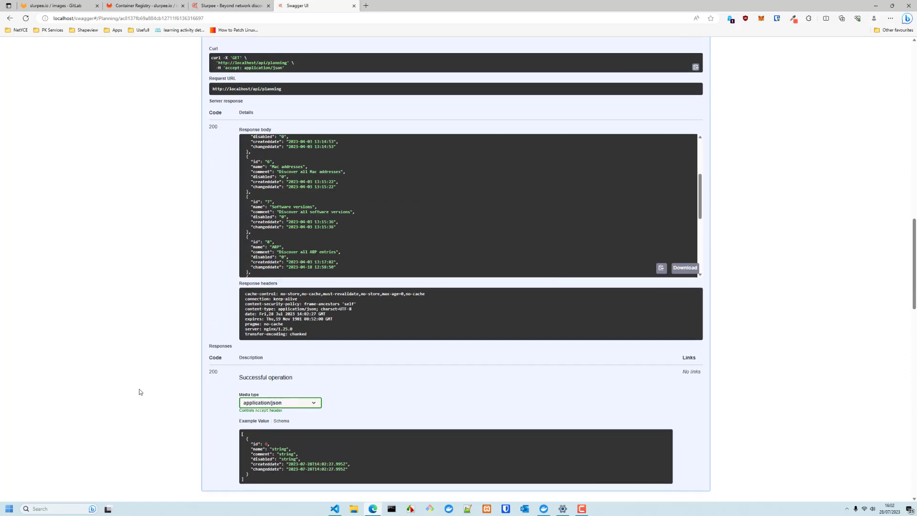
scroll(214, 326, up, 8)
click(489, 185)
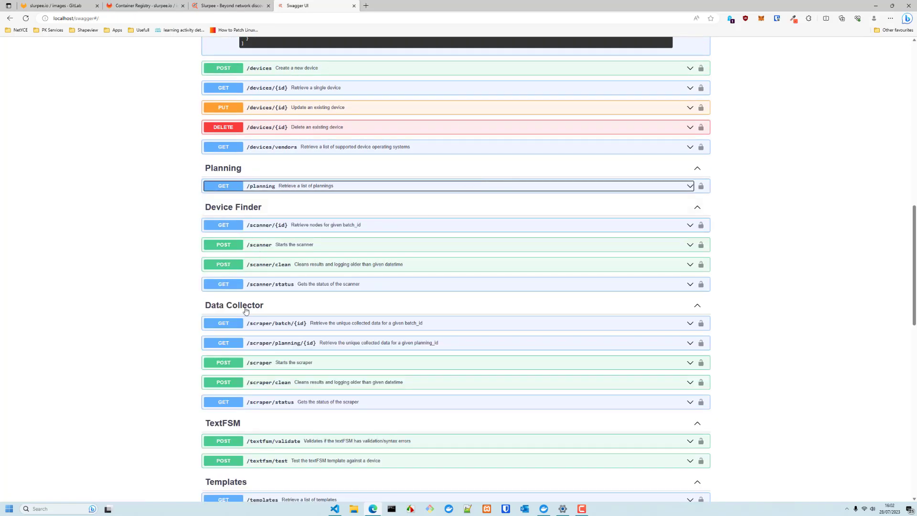
Execute GET /scraper/planning/{id} with planning ID 8
click(311, 344)
click(311, 344)
scroll(608, 385, down, 3)
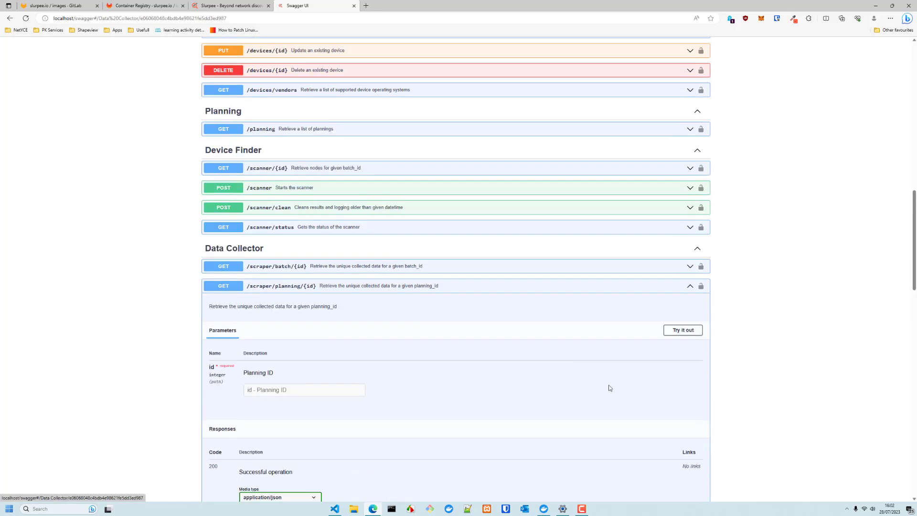
click(685, 249)
click(347, 302)
text(192.168.3.0/24)
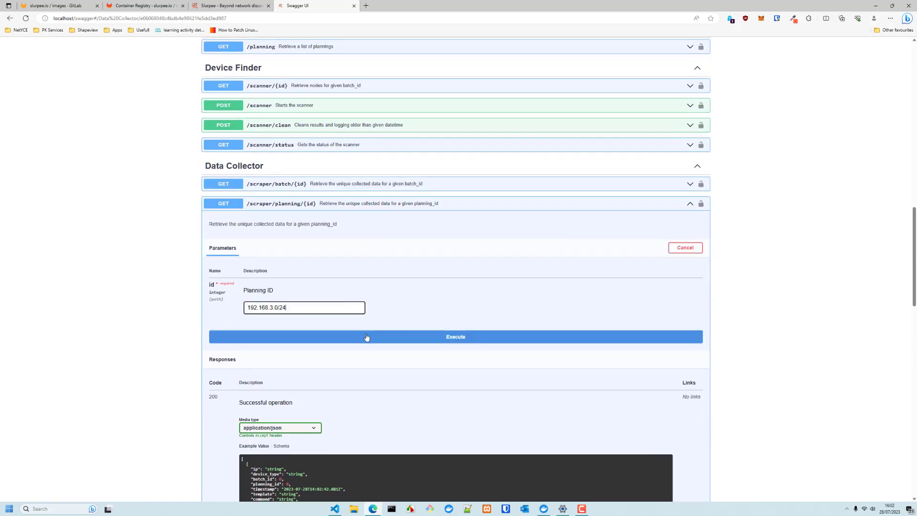
drag(303, 307, 171, 309)
text(8)
click(406, 338)
Review the returned ARP JSON data for planning 8, then collapse the request
scroll(115, 359, down, 3)
scroll(114, 362, down, 2)
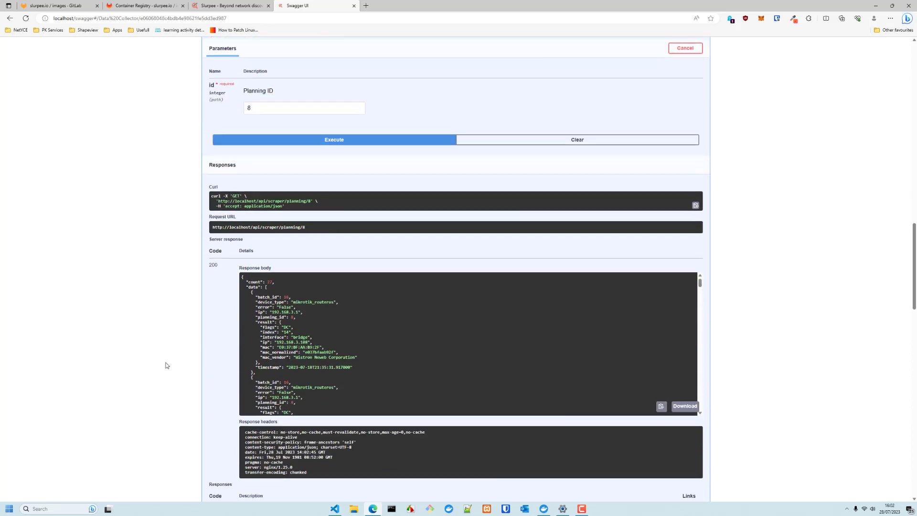
drag(256, 287, 325, 337)
scroll(301, 346, down, 1)
scroll(301, 345, down, 4)
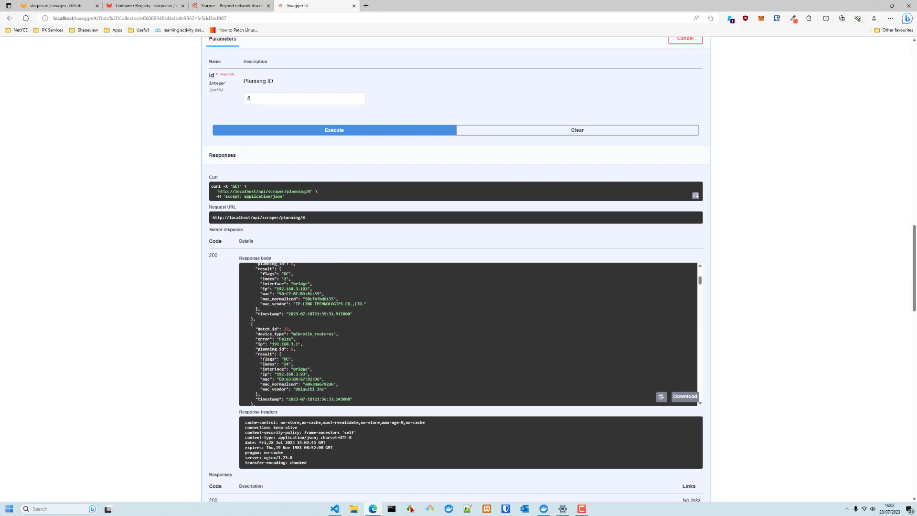
scroll(121, 375, up, 5)
click(520, 271)
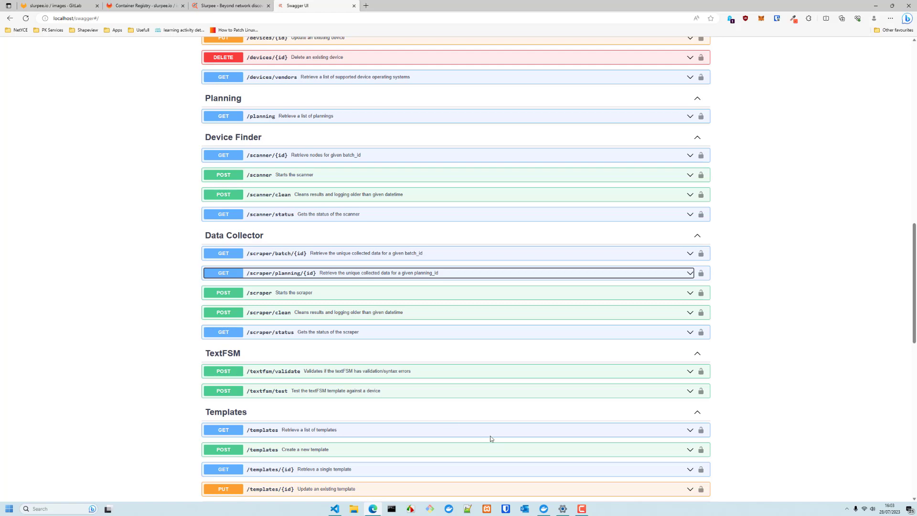
Collapse the device list request and switch back to the Slurpee dashboard tab
scroll(492, 437, down, 5)
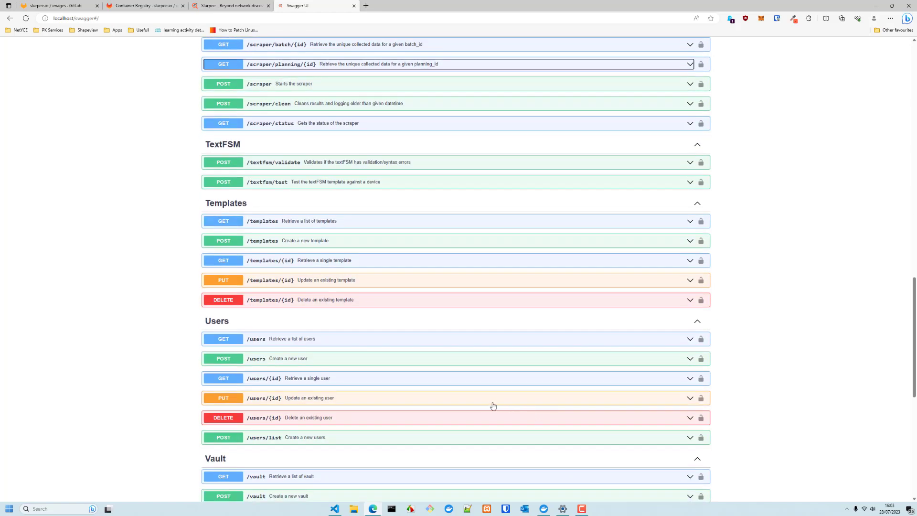
scroll(196, 256, down, 2)
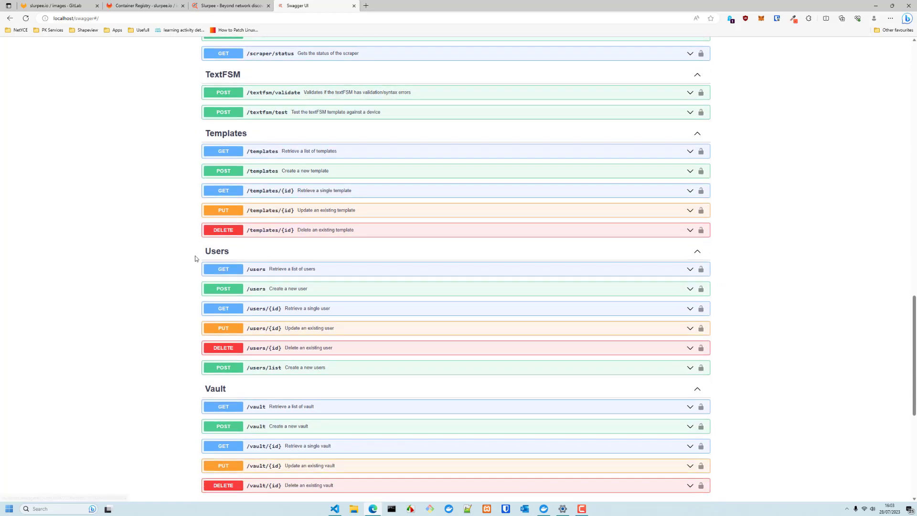
scroll(220, 415, down, 4)
scroll(217, 412, up, 20)
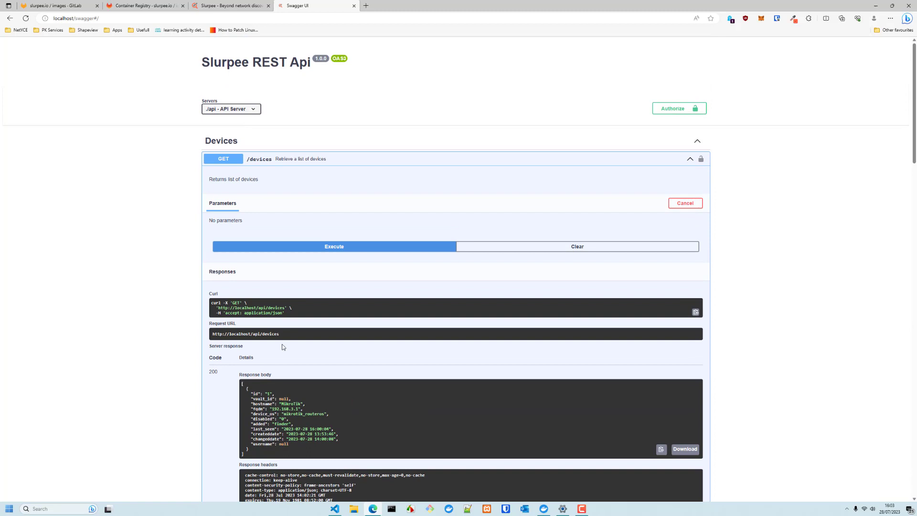
click(476, 161)
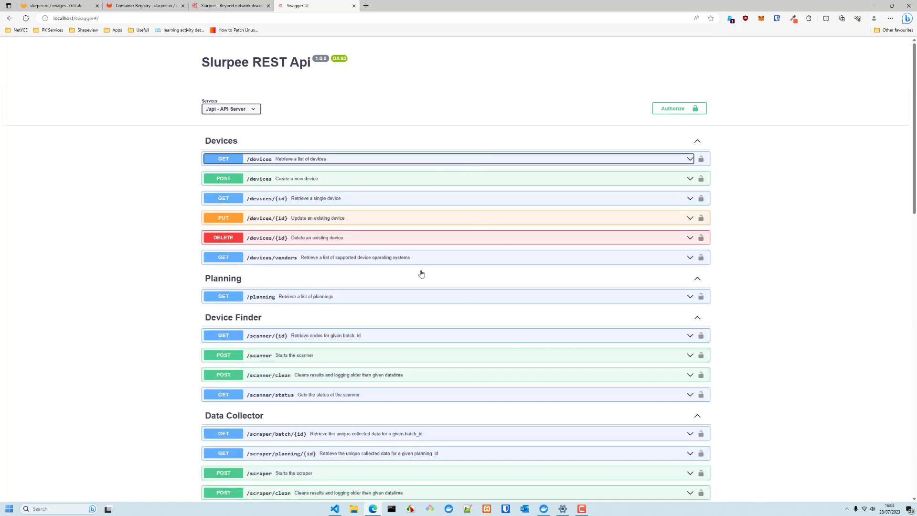
click(228, 6)
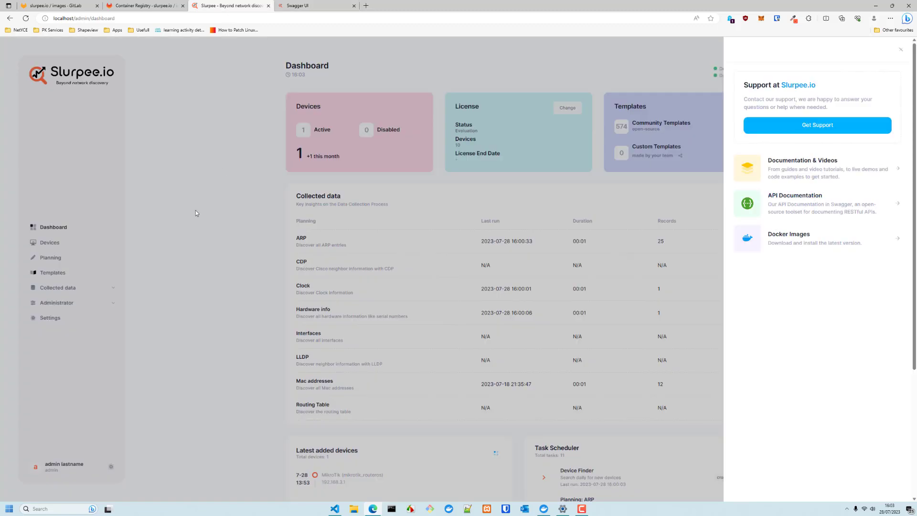
Dismiss the Support panel, reopen it from the Help tab, and close it again
click(208, 222)
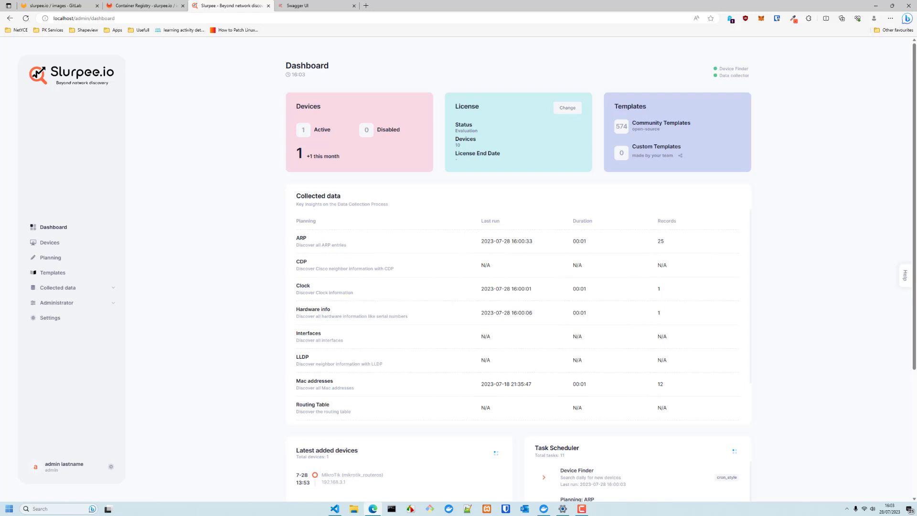
click(904, 276)
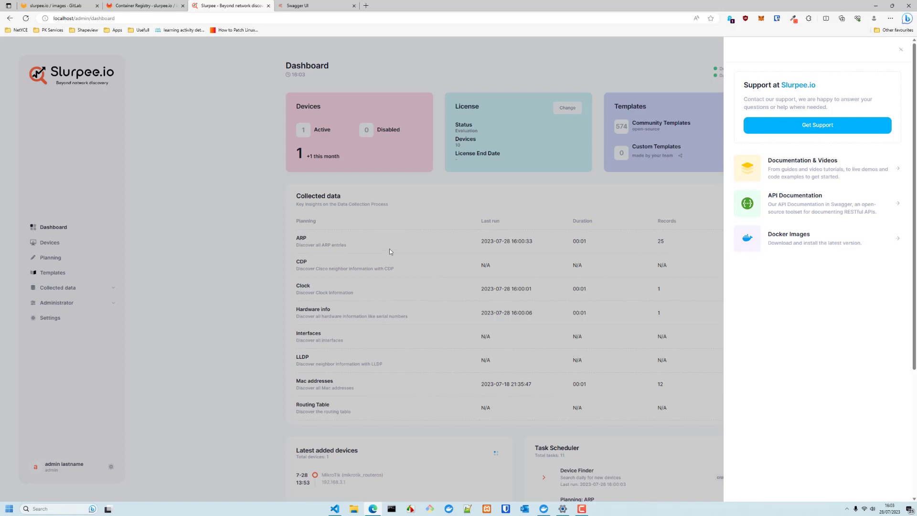
click(191, 298)
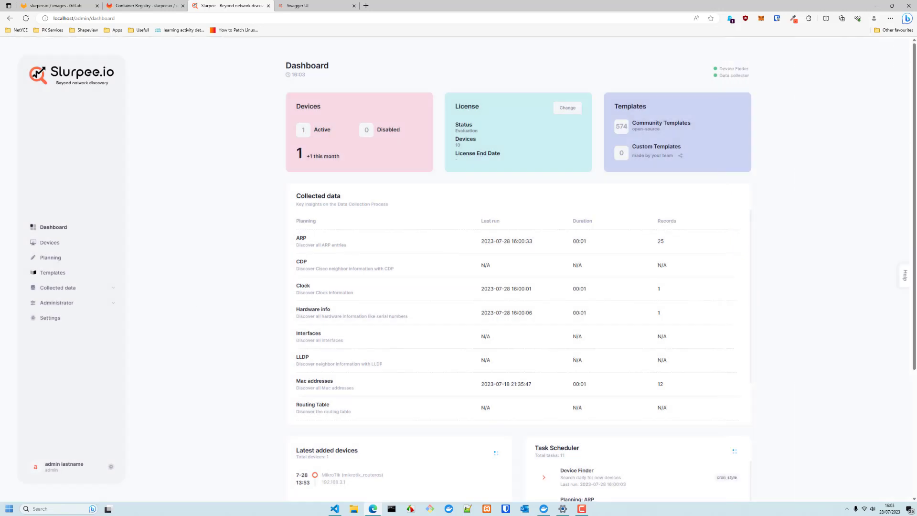